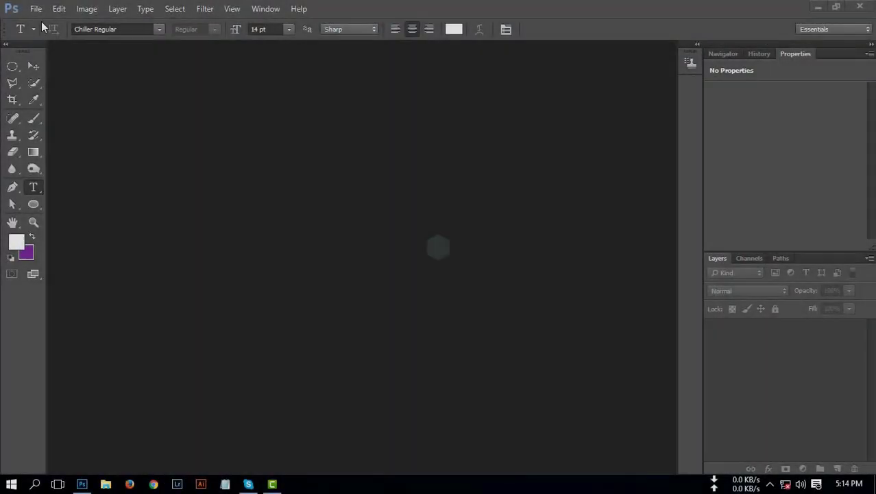
Create a new blank document, zoom in on the canvas, and pick the Ellipse Tool
{"action": "left_click", "coordinate": [36, 8]}
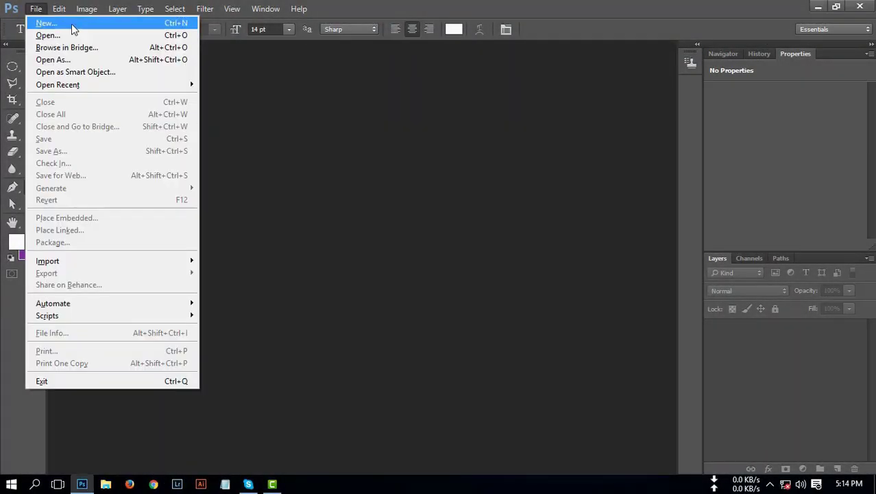
{"action": "left_click", "coordinate": [72, 23]}
{"action": "left_click", "coordinate": [515, 133]}
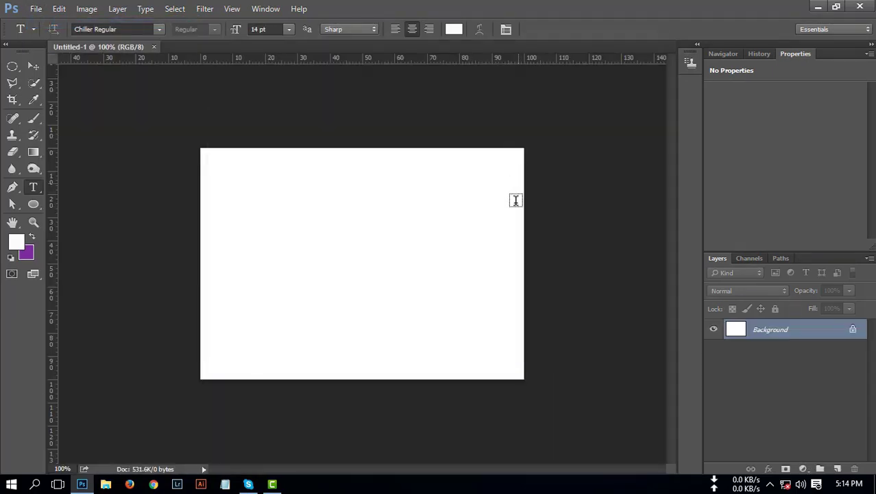
{"action": "left_click_drag", "start_coordinate": [368, 279], "coordinate": [390, 289]}
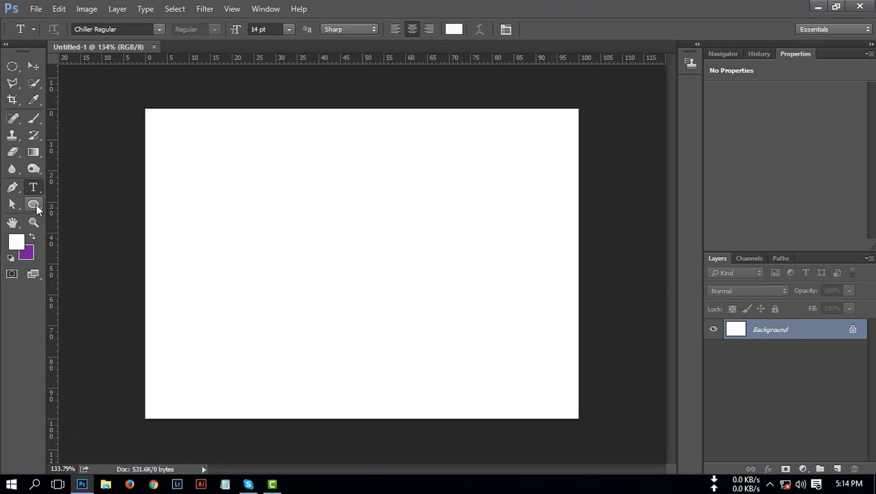
{"action": "left_click_drag", "start_coordinate": [33, 208], "coordinate": [102, 227]}
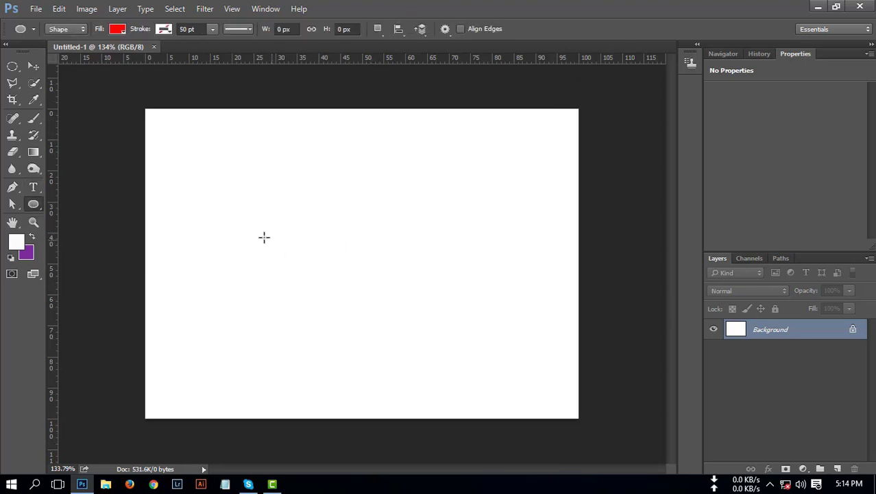
Draw a wide red ellipse across the canvas middle and align it to the canvas centre
{"action": "left_click_drag", "start_coordinate": [240, 228], "coordinate": [496, 316]}
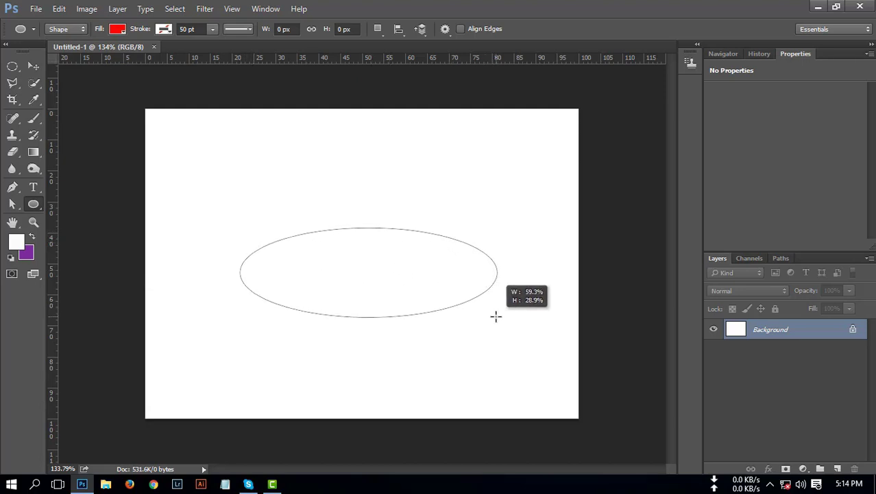
{"action": "left_click_drag", "start_coordinate": [496, 316], "coordinate": [493, 316]}
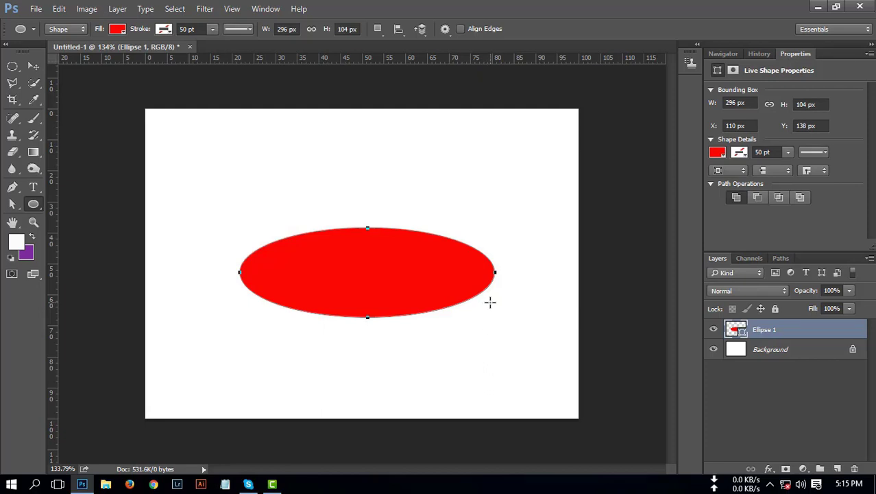
{"action": "key", "text": "ctrl+a"}
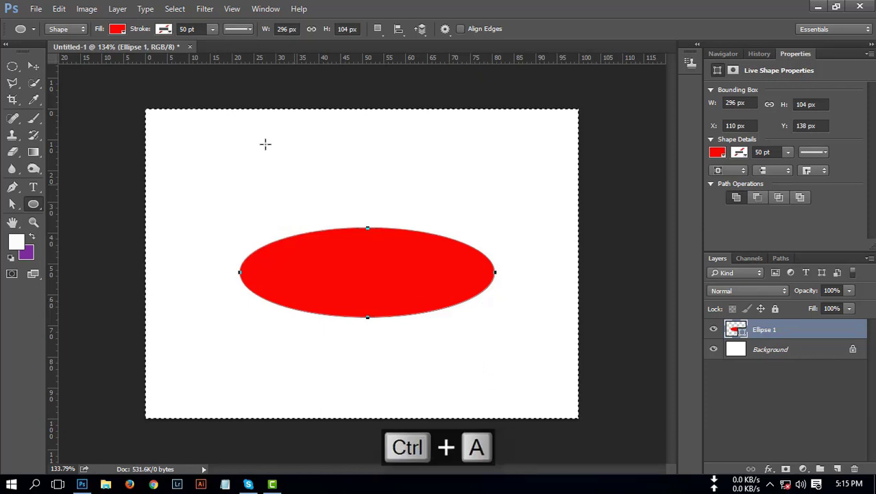
{"action": "left_click", "coordinate": [32, 66]}
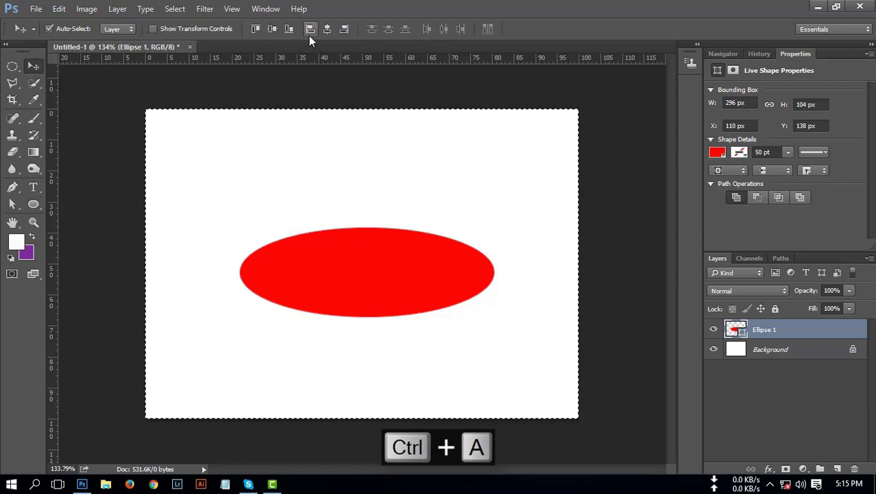
{"action": "left_click", "coordinate": [272, 30]}
{"action": "left_click", "coordinate": [272, 29]}
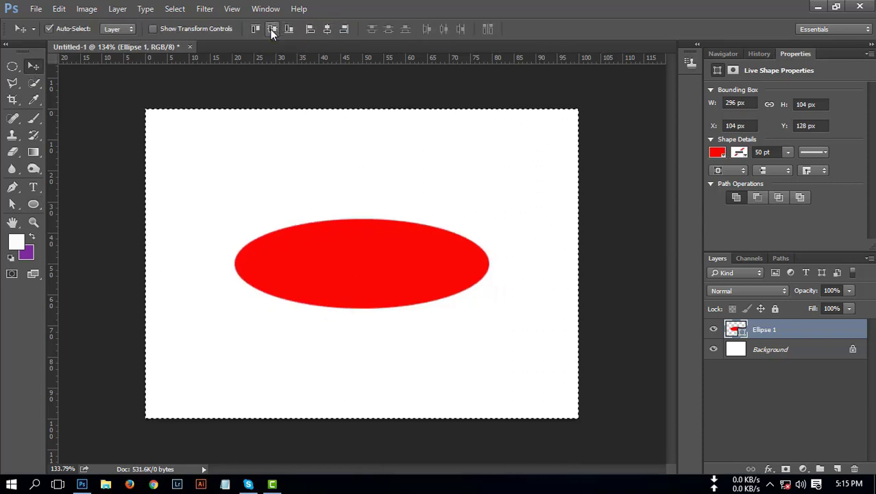
{"action": "key", "text": "ctrl+d"}
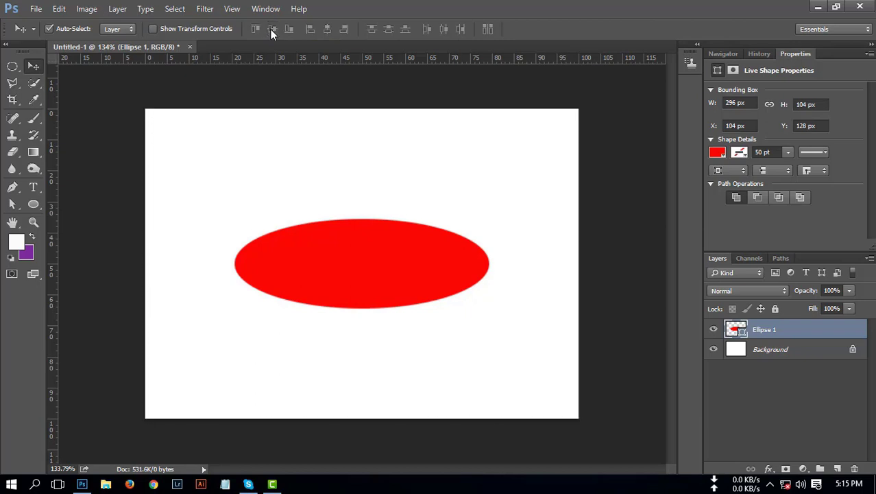
Duplicate Ellipse 1, then refill the original Ellipse 1 with orange ea6124
{"action": "left_click_drag", "start_coordinate": [806, 338], "coordinate": [837, 468]}
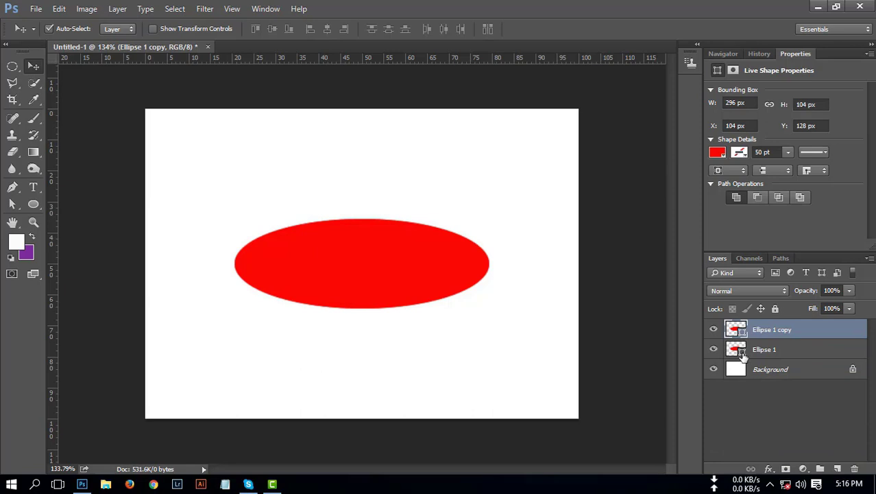
{"action": "double_click", "coordinate": [743, 355]}
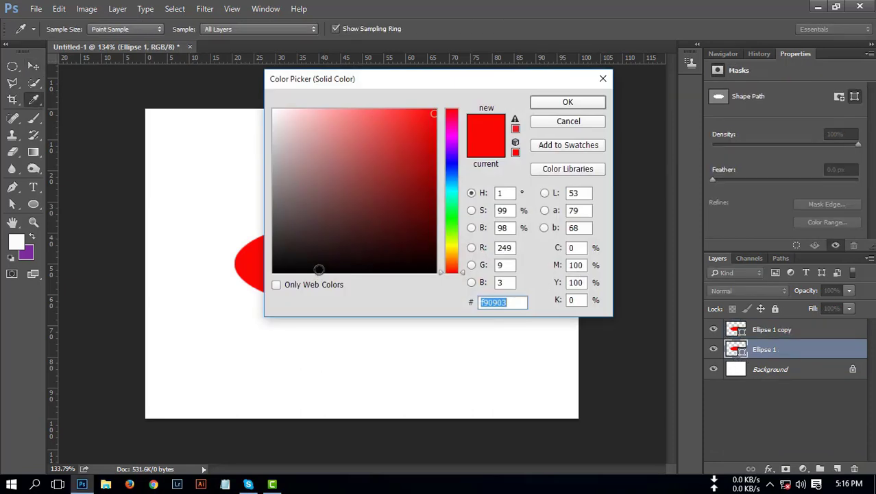
{"action": "left_click", "coordinate": [319, 270]}
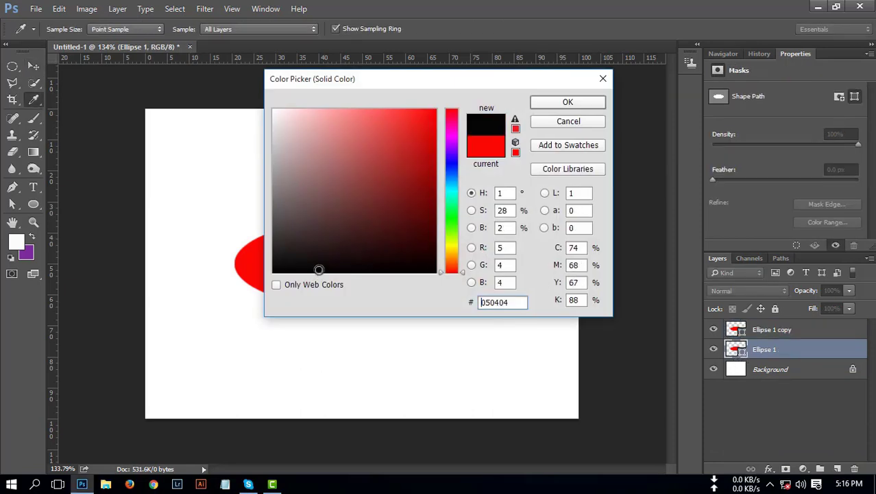
{"action": "left_click", "coordinate": [558, 103]}
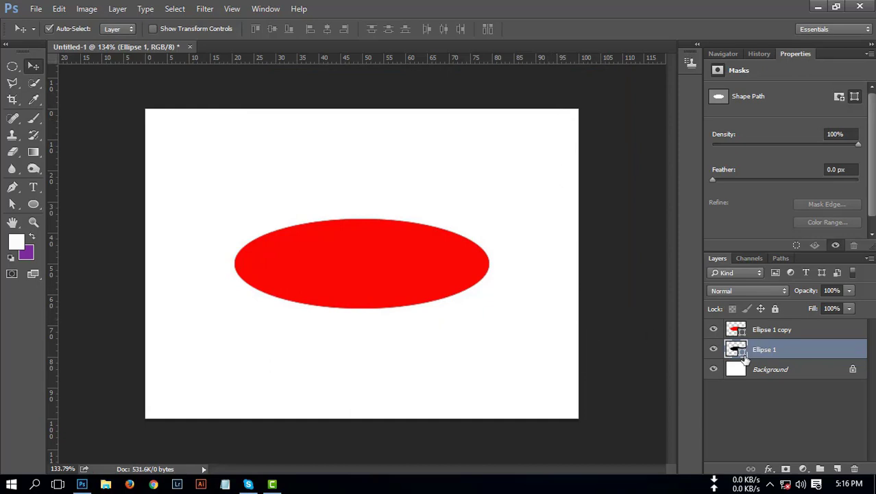
{"action": "double_click", "coordinate": [737, 350]}
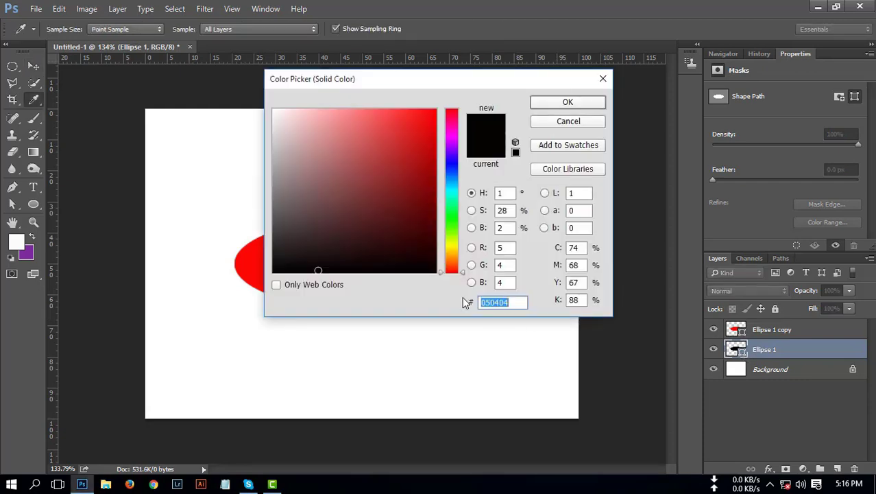
{"action": "type", "text": "ea"}
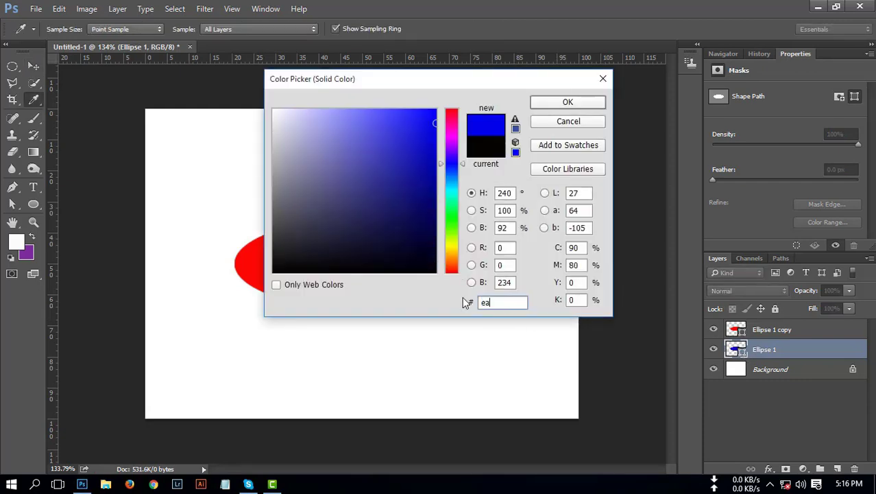
{"action": "type", "text": "6"}
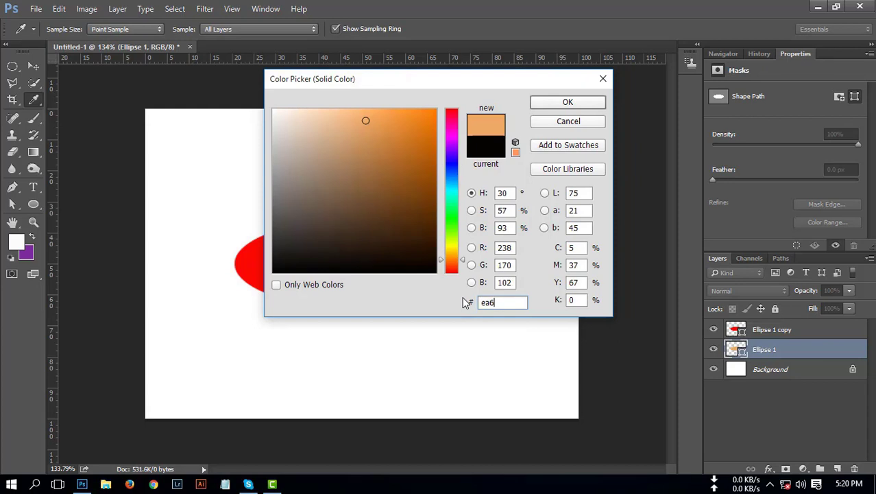
{"action": "type", "text": "124"}
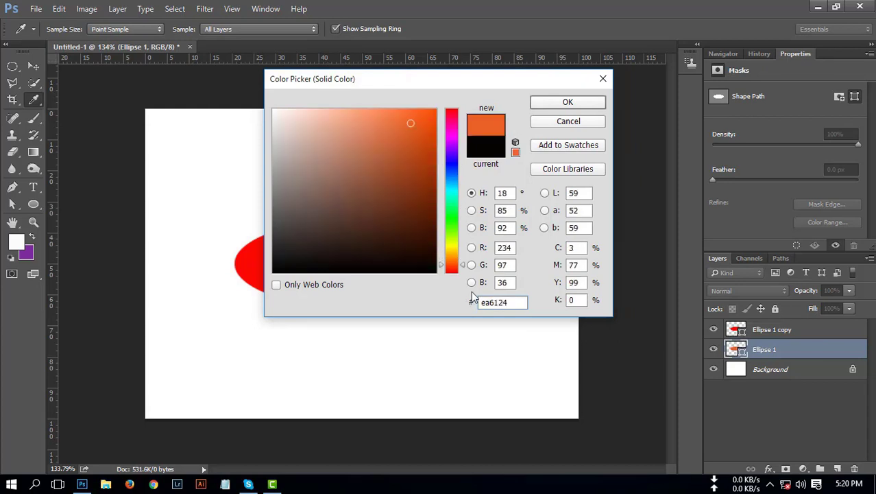
{"action": "left_click", "coordinate": [590, 106]}
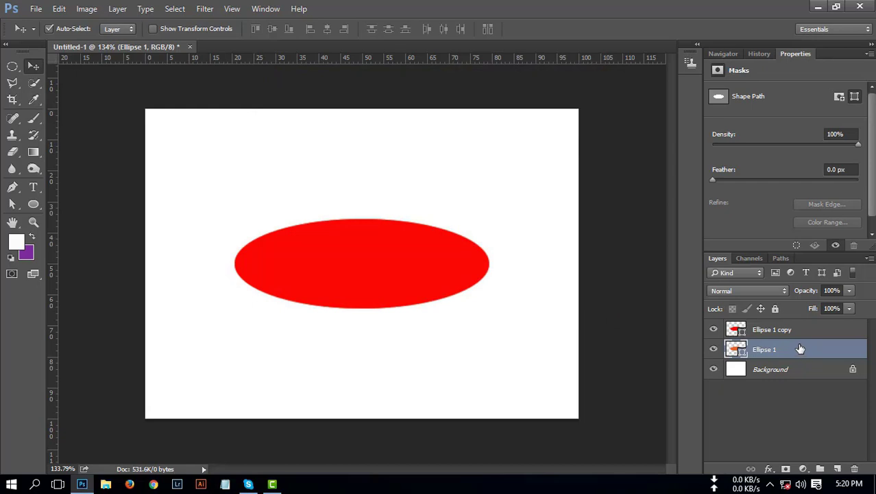
Scale Ellipse 1 to 115% width and 115% height with Free Transform
{"action": "key", "text": "ctrl+t"}
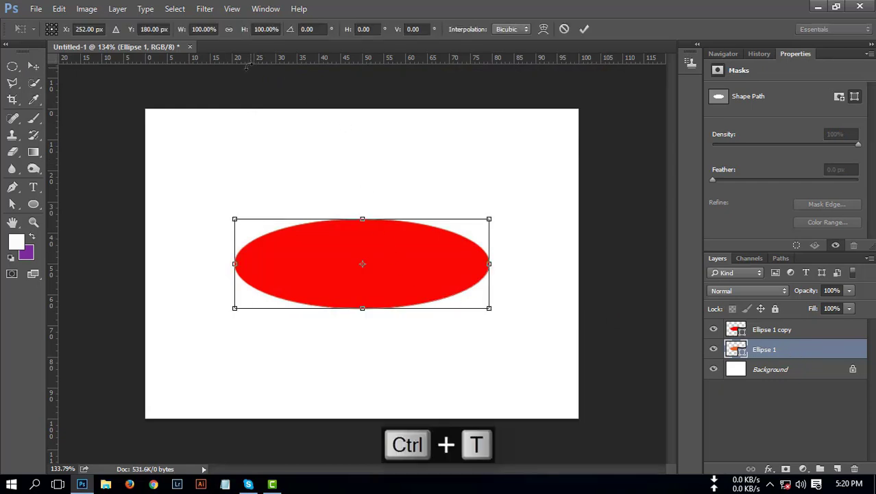
{"action": "left_click", "coordinate": [201, 30]}
{"action": "type", "text": "1"}
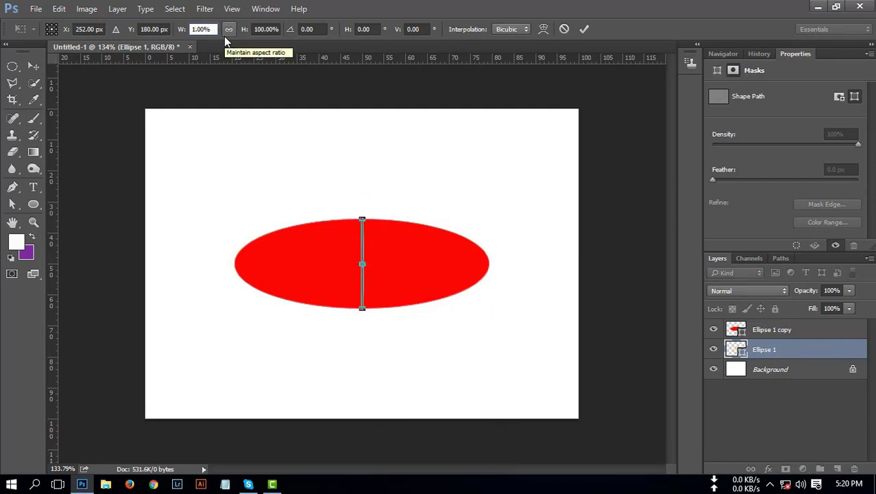
{"action": "type", "text": "15"}
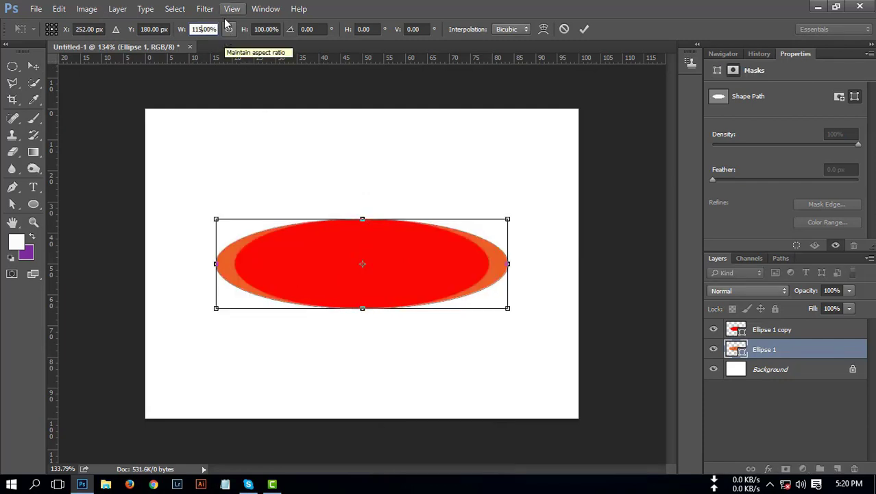
{"action": "double_click", "coordinate": [260, 29]}
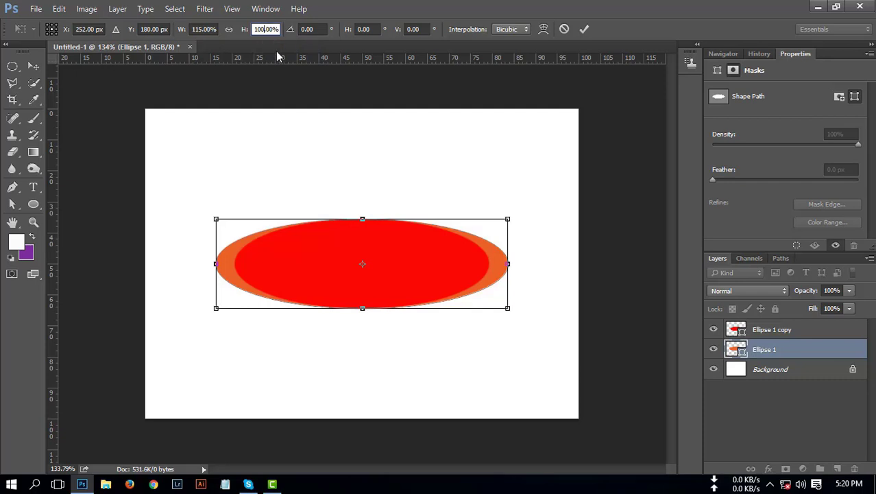
{"action": "type", "text": "115"}
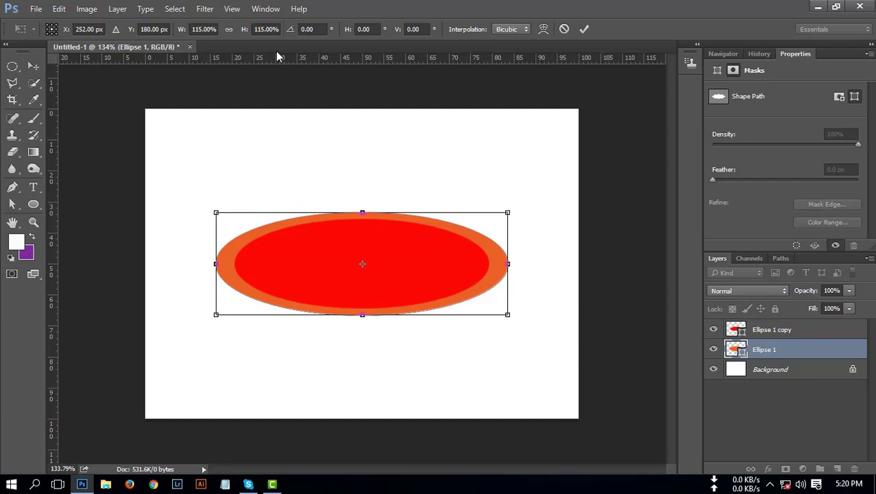
{"action": "key", "text": "Return"}
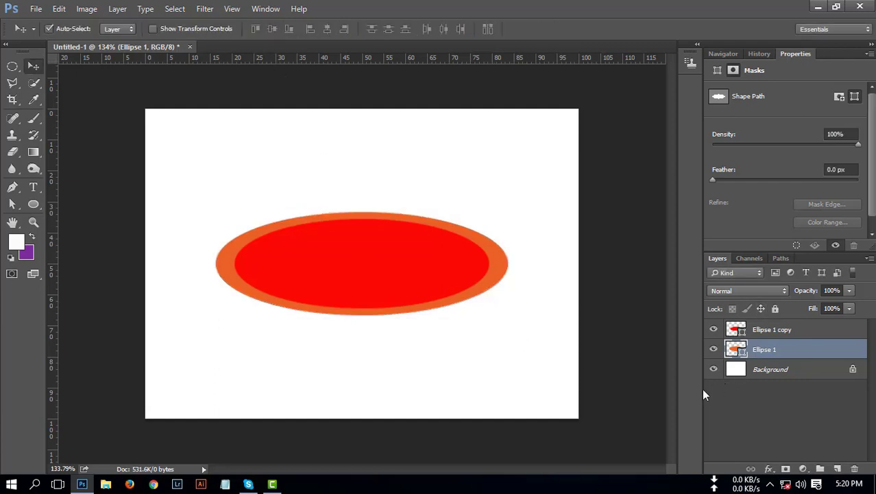
Rasterize Ellipse 1 and delete its interior using the red ellipse's outline as selection
{"action": "right_click", "coordinate": [763, 357]}
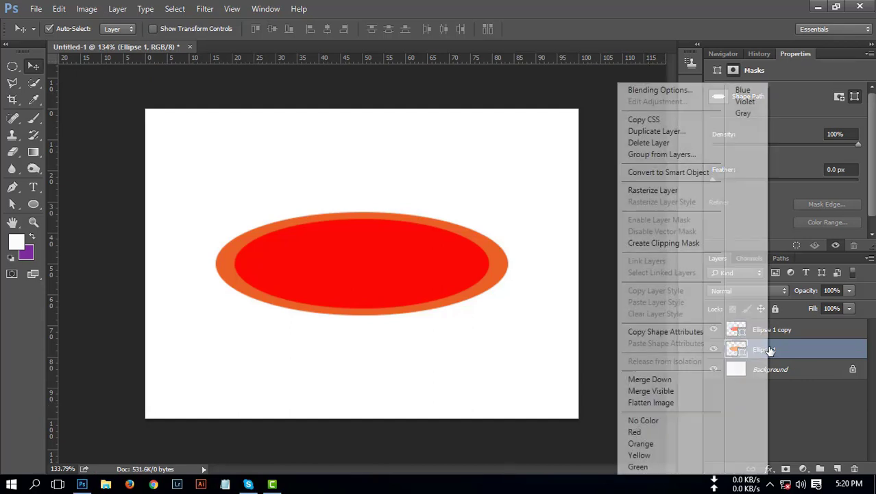
{"action": "left_click", "coordinate": [671, 189]}
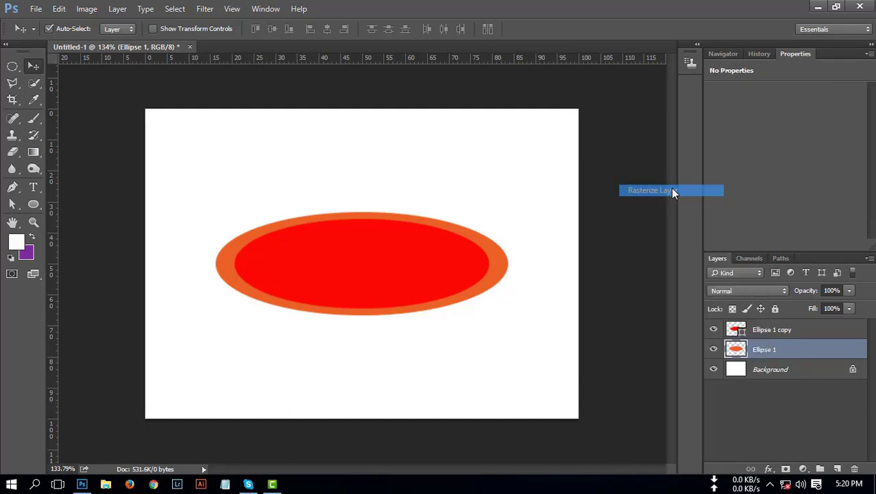
{"action": "left_click", "coordinate": [736, 350], "text": "ctrl"}
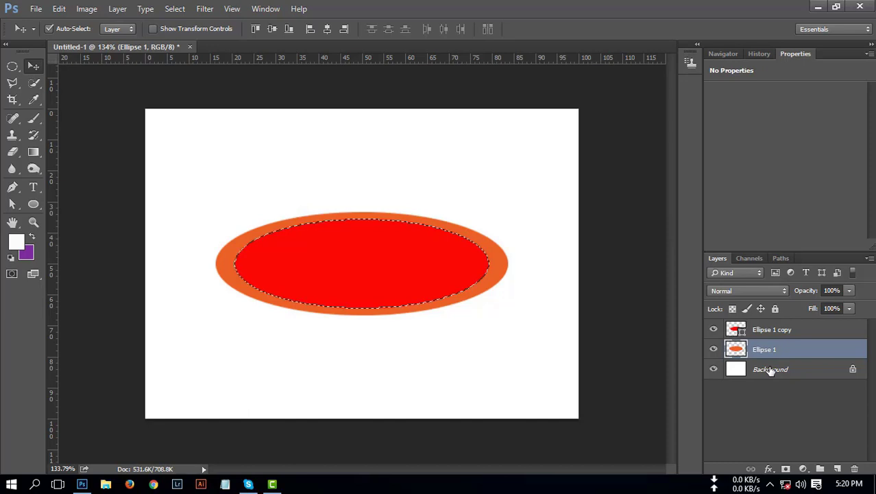
{"action": "key", "text": "Delete"}
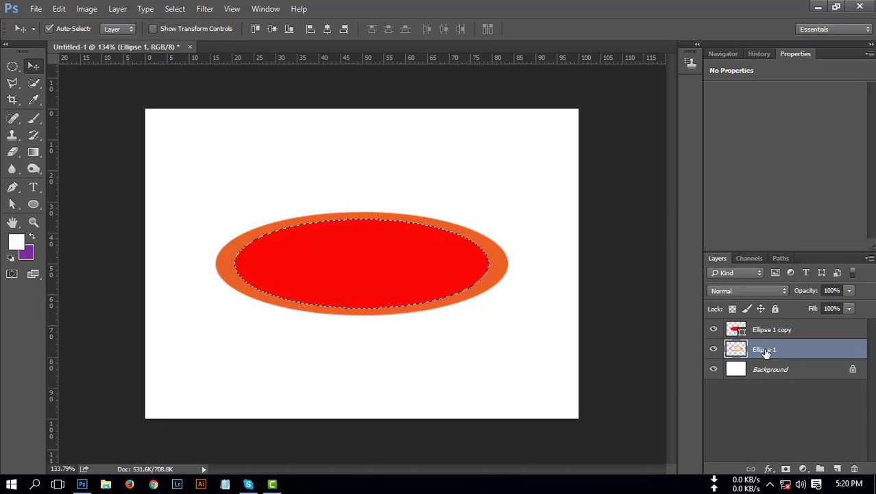
{"action": "key", "text": "ctrl+d"}
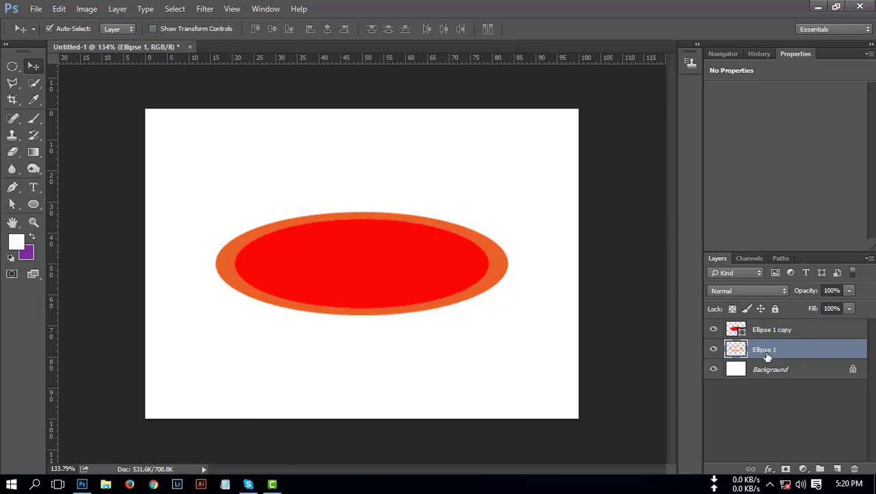
Enlarge the orange ring about 110% to leave a white gap around the red ellipse
{"action": "key", "text": "ctrl+t"}
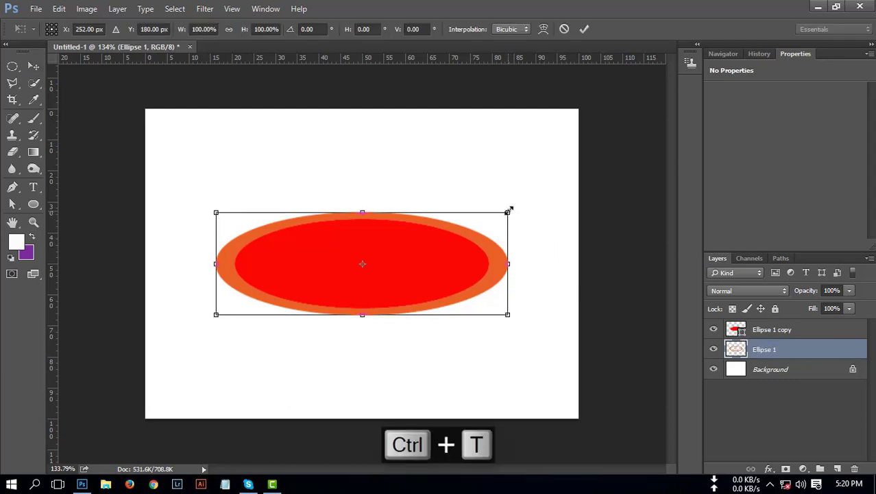
{"action": "left_click_drag", "start_coordinate": [508, 211], "coordinate": [521, 204]}
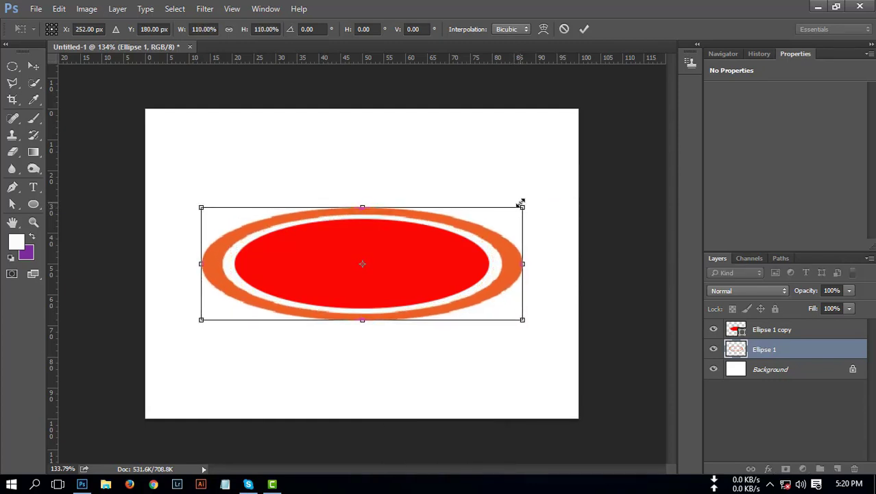
{"action": "key", "text": "Return"}
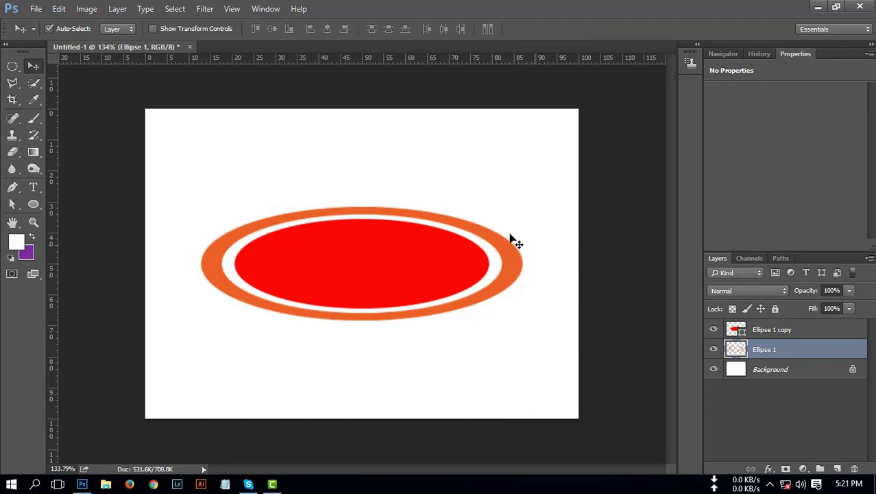
Add a vertical guide at 26% of the canvas width
{"action": "left_click", "coordinate": [232, 9]}
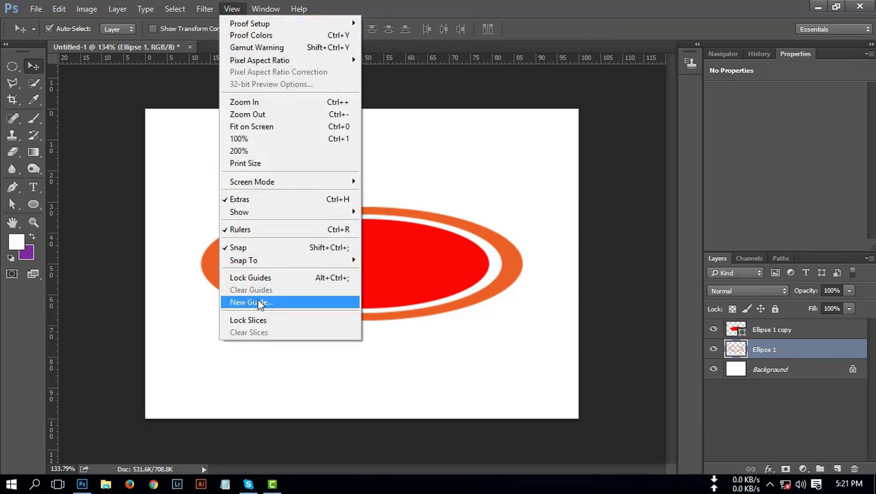
{"action": "left_click", "coordinate": [255, 301]}
{"action": "type", "text": "26"}
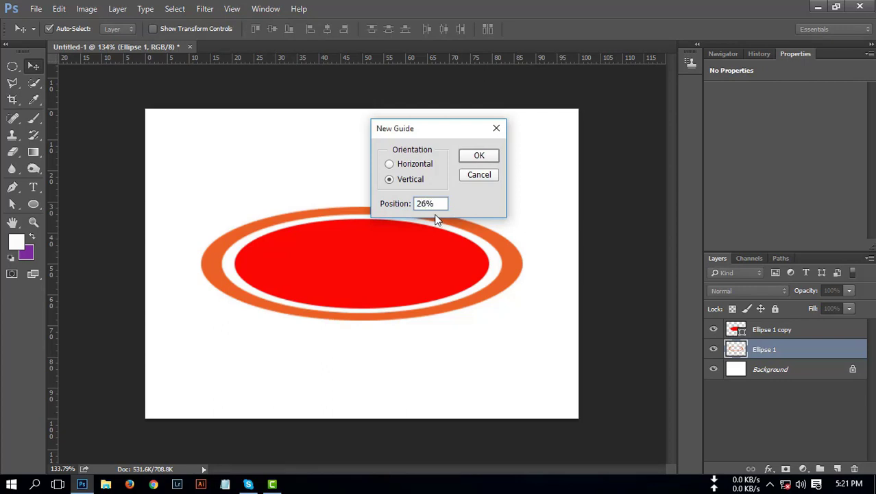
{"action": "key", "text": "Return"}
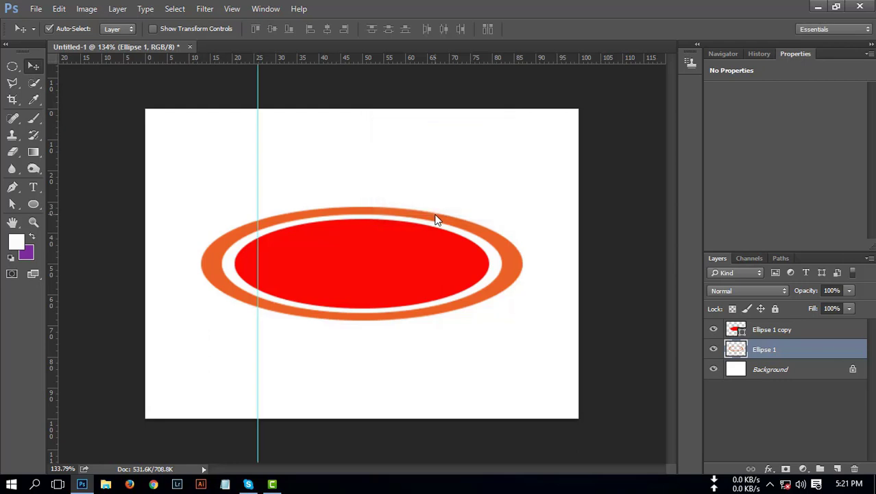
Add a second vertical guide at 74% and hide the orange Ellipse 1 ring
{"action": "left_click", "coordinate": [232, 9]}
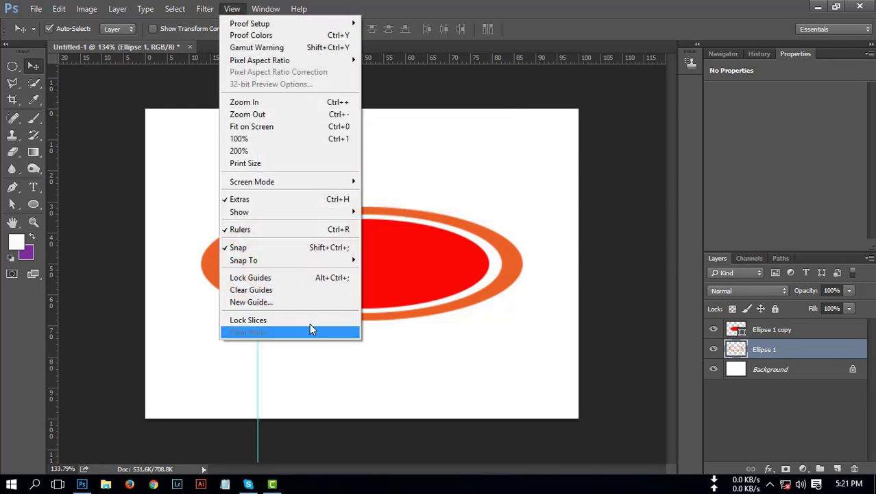
{"action": "left_click", "coordinate": [304, 303]}
{"action": "type", "text": "74"}
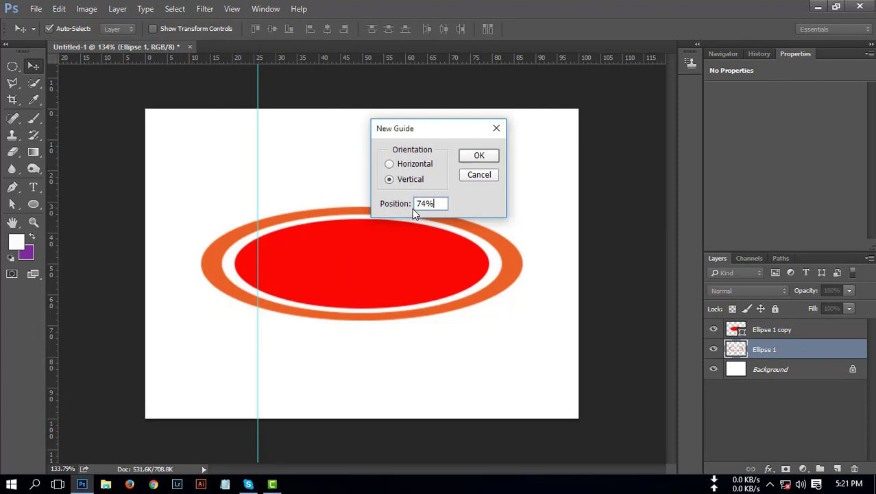
{"action": "left_click", "coordinate": [483, 157]}
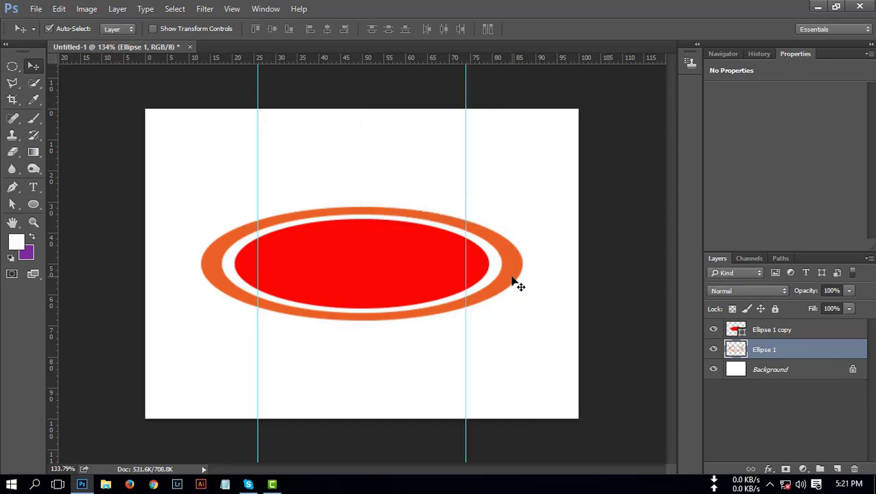
{"action": "left_click", "coordinate": [713, 350]}
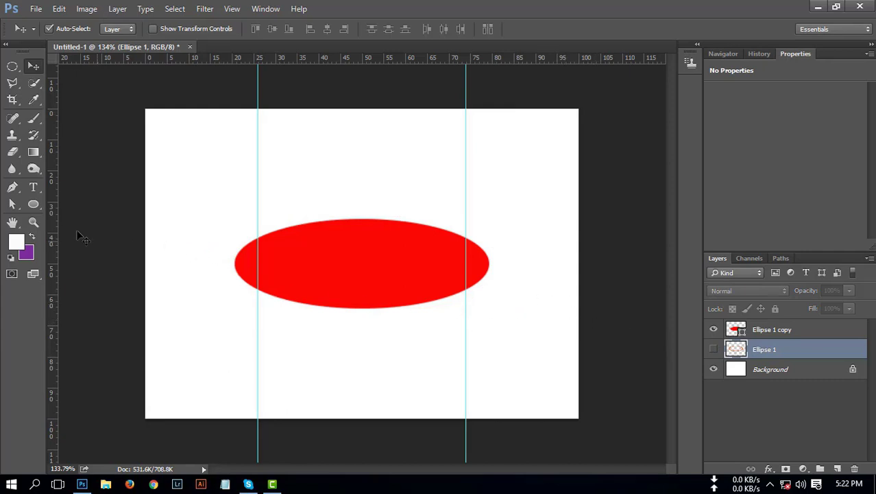
Draw a 64 × 64 px red circle and move it onto the red ellipse's left end
{"action": "left_click", "coordinate": [34, 205]}
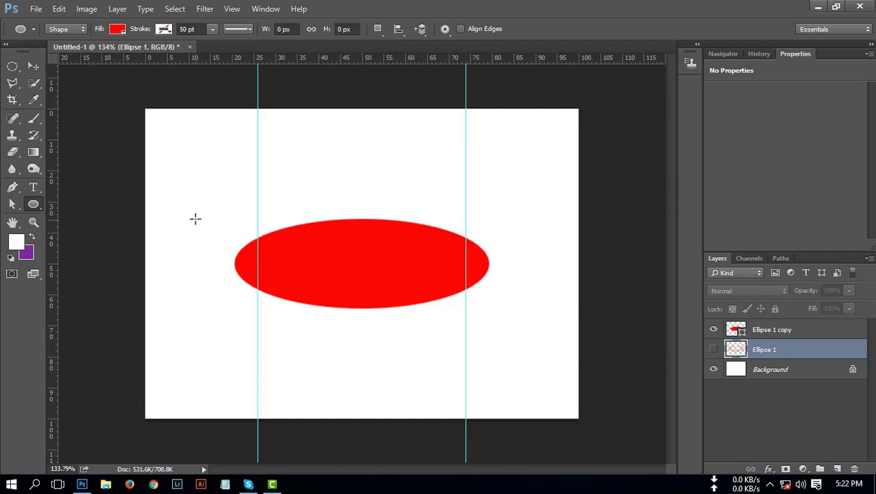
{"action": "left_click_drag", "start_coordinate": [195, 221], "coordinate": [255, 276]}
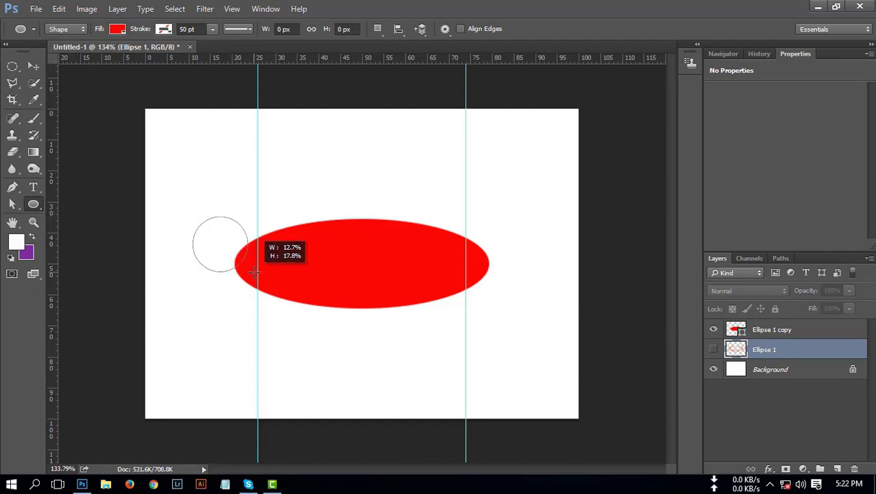
{"action": "mouse_move", "coordinate": [255, 276]}
{"action": "left_mouse_down"}
{"action": "mouse_move", "coordinate": [219, 272]}
{"action": "mouse_move", "coordinate": [230, 274]}
{"action": "left_mouse_up"}
{"action": "left_click", "coordinate": [33, 66]}
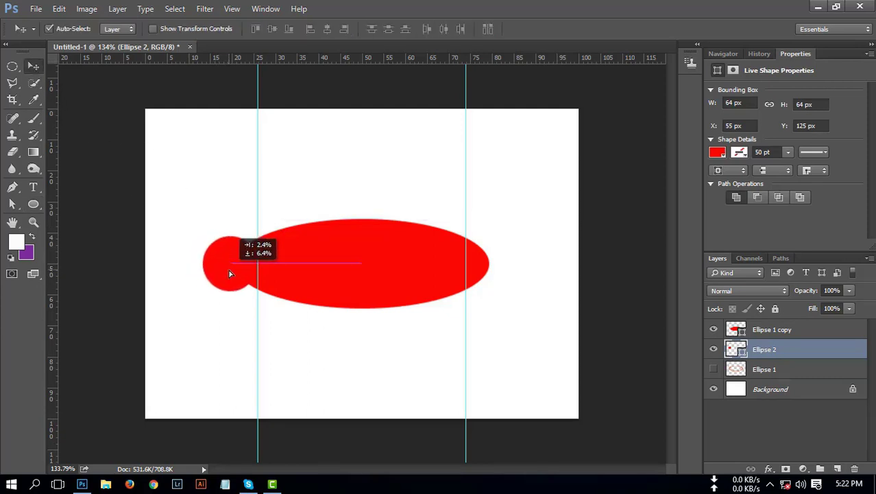
{"action": "left_click_drag", "start_coordinate": [229, 274], "coordinate": [230, 275]}
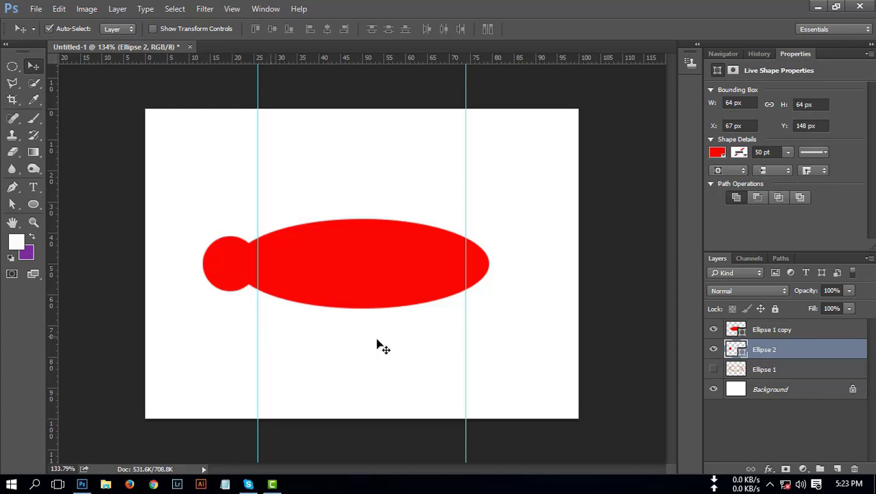
Duplicate Ellipse 2, move the copy onto the ellipse's right end, and show the orange ring
{"action": "left_click_drag", "start_coordinate": [788, 352], "coordinate": [838, 468]}
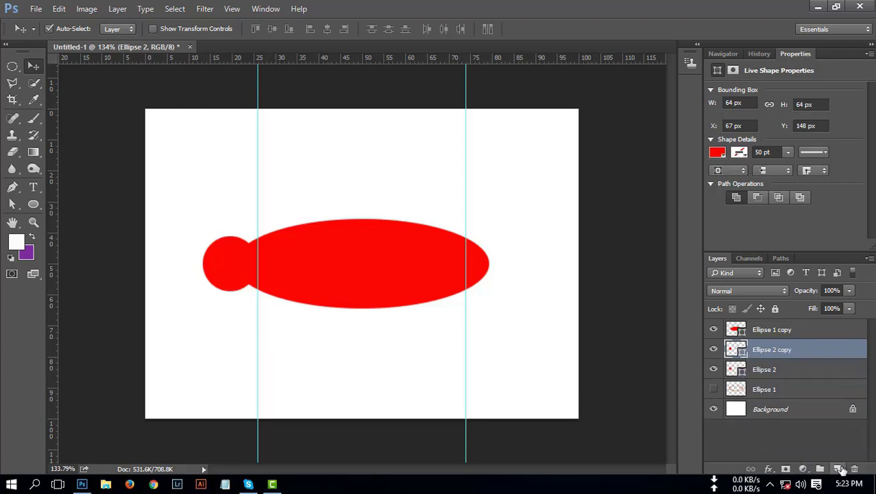
{"action": "mouse_move", "coordinate": [228, 263]}
{"action": "left_mouse_down"}
{"action": "mouse_move", "coordinate": [492, 262]}
{"action": "mouse_move", "coordinate": [484, 266]}
{"action": "left_mouse_up"}
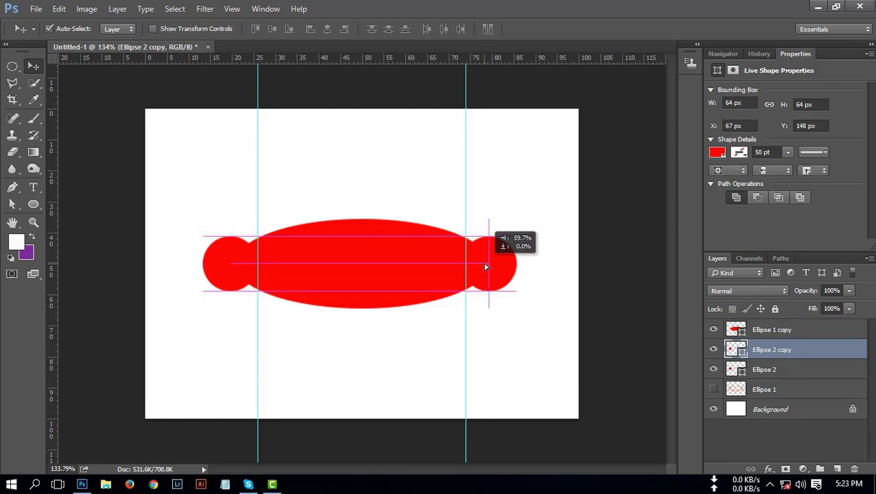
{"action": "left_click_drag", "start_coordinate": [485, 266], "coordinate": [491, 265]}
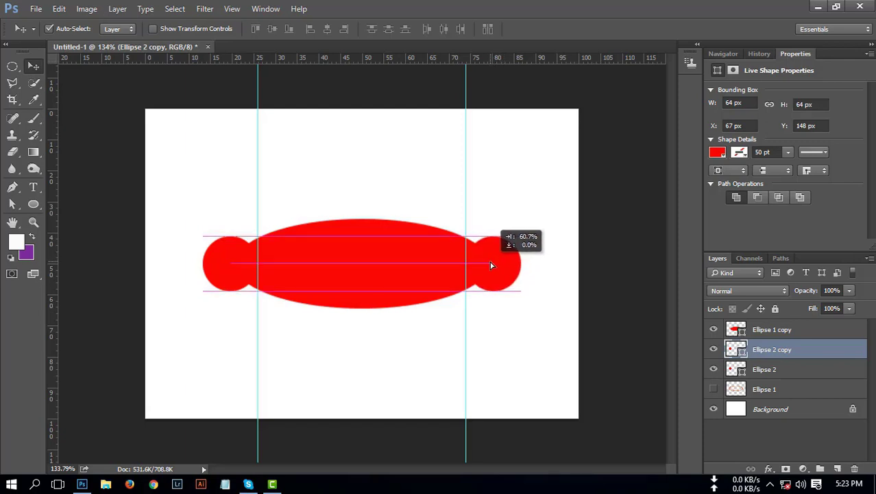
{"action": "left_click_drag", "start_coordinate": [491, 265], "coordinate": [491, 265]}
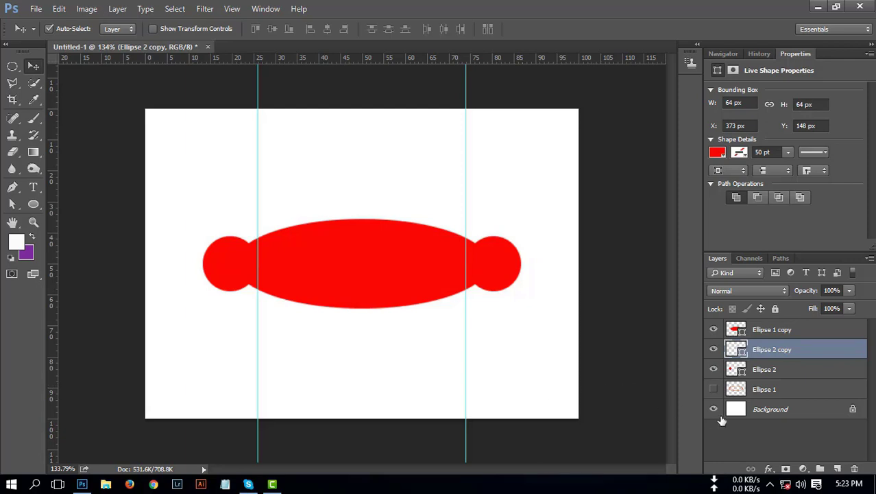
{"action": "left_click", "coordinate": [714, 388]}
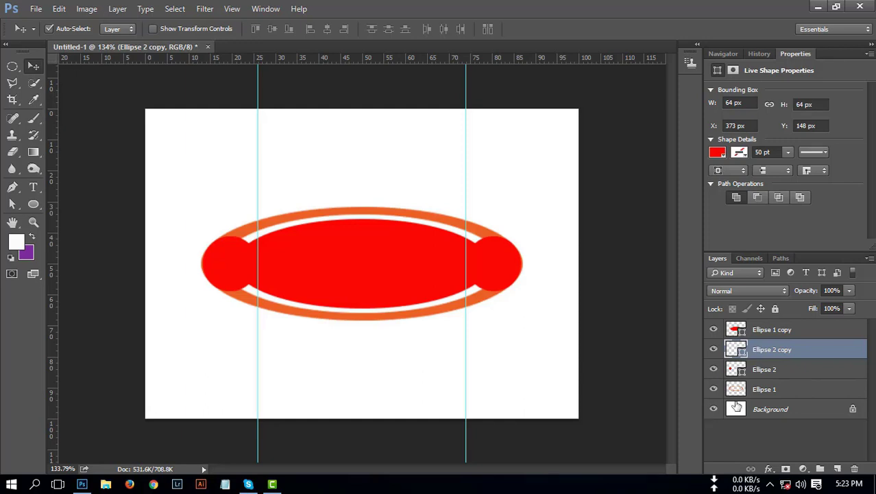
Duplicate the right circle as Ellipse 2 copy 2 and scale it to about 120.31%
{"action": "left_click", "coordinate": [713, 349]}
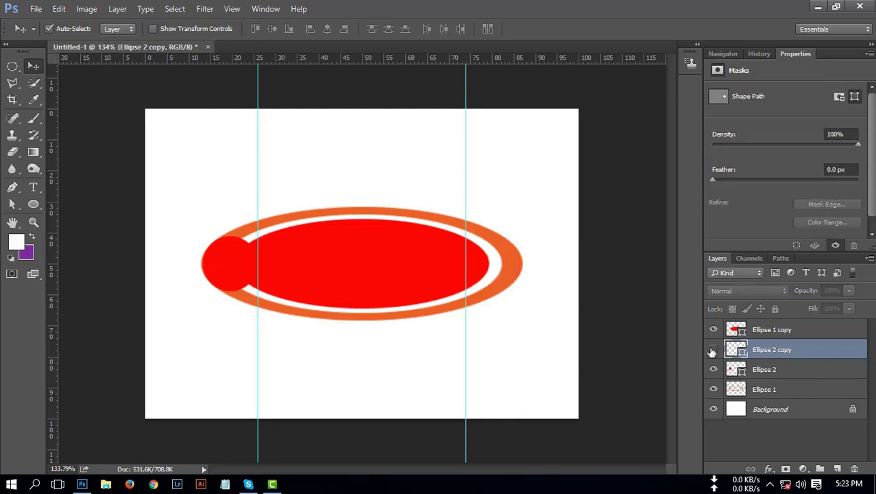
{"action": "left_click_drag", "start_coordinate": [806, 352], "coordinate": [839, 468]}
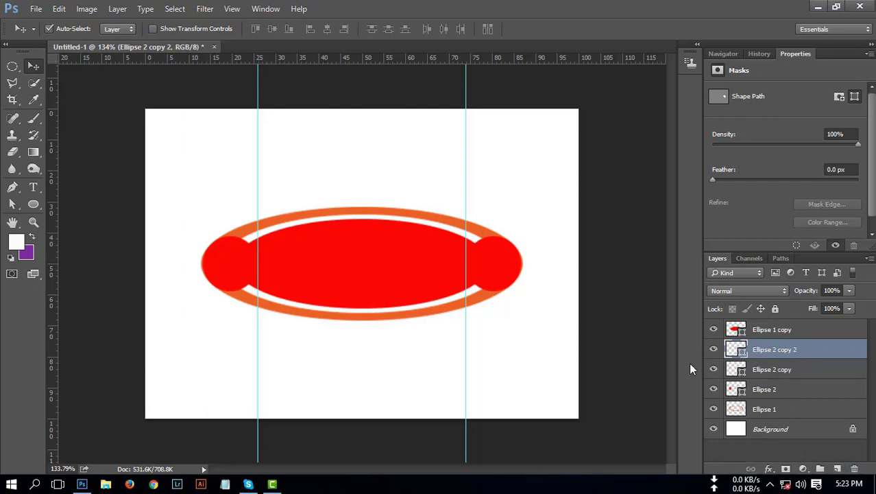
{"action": "key", "text": "ctrl+t"}
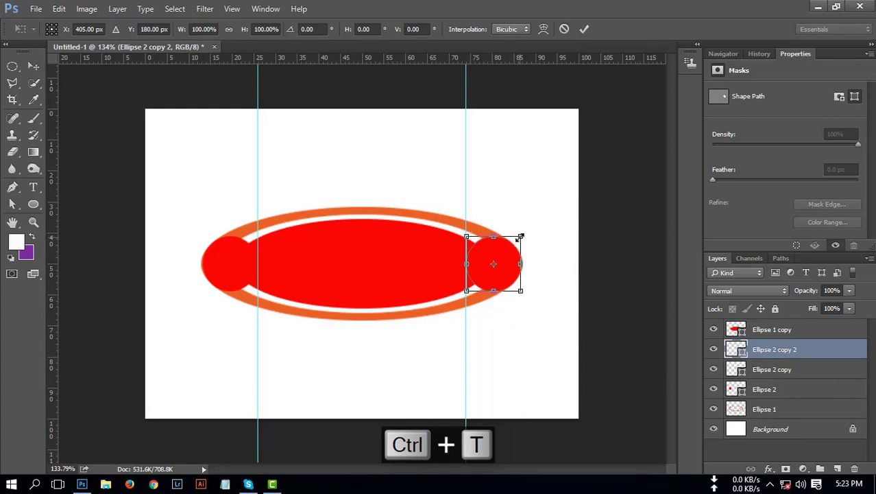
{"action": "left_click_drag", "start_coordinate": [521, 237], "coordinate": [527, 229]}
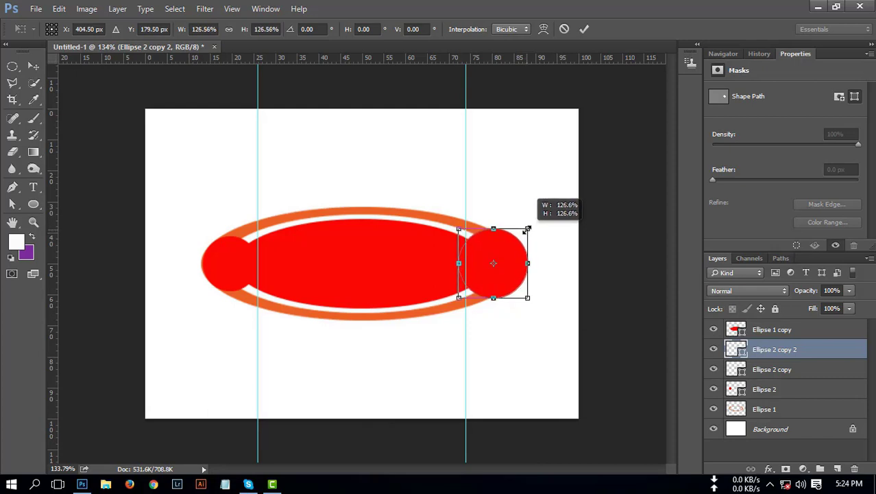
{"action": "left_click_drag", "start_coordinate": [527, 229], "coordinate": [525, 231]}
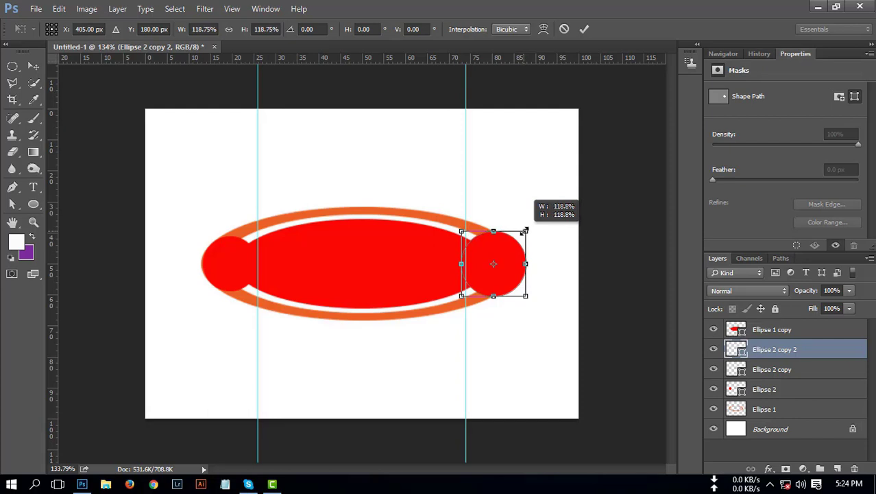
{"action": "left_click_drag", "start_coordinate": [526, 231], "coordinate": [526, 231]}
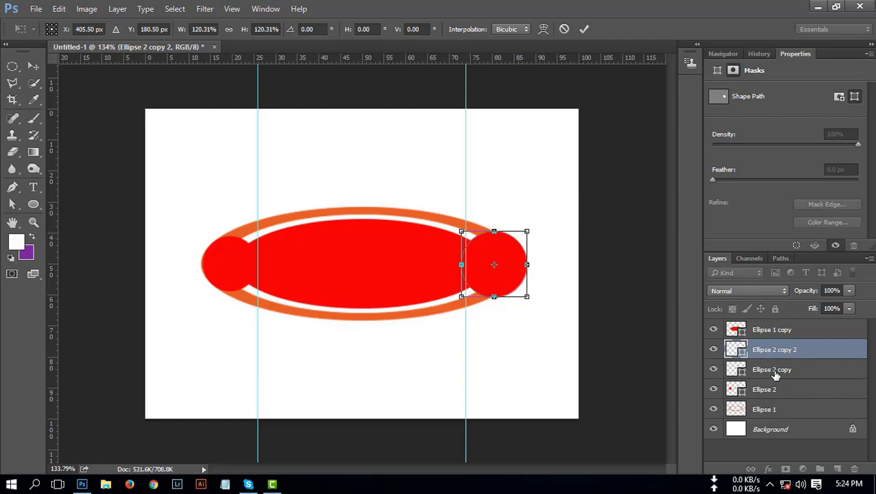
{"action": "key", "text": "Return"}
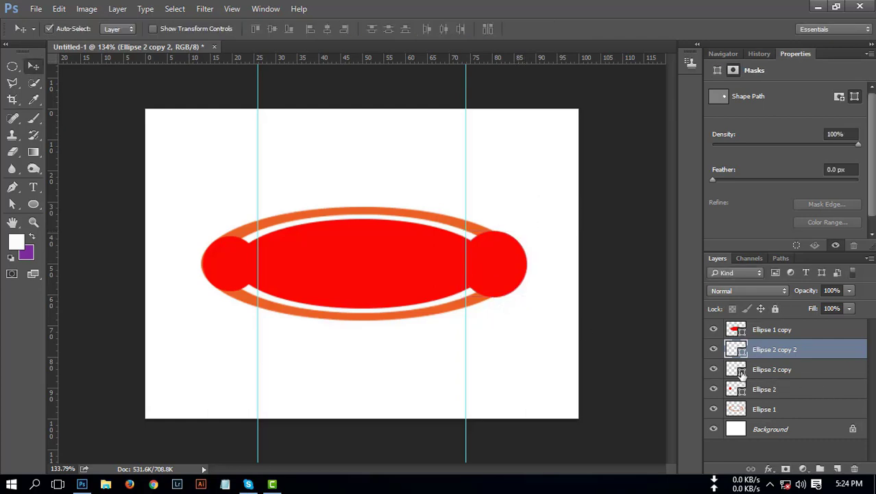
Check the right-end gap in the orange ring, deselect, and reactivate Ellipse 2 copy 2
{"action": "left_click", "coordinate": [773, 412]}
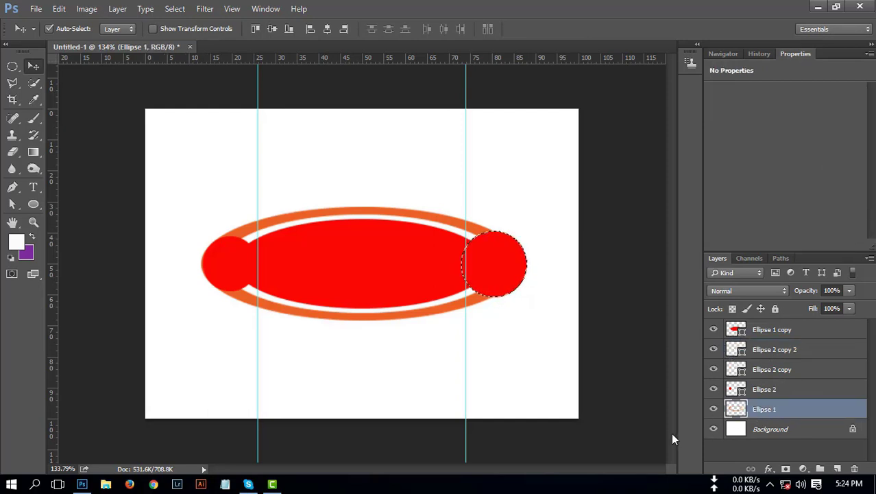
{"action": "left_click", "coordinate": [714, 330]}
{"action": "left_click", "coordinate": [713, 350]}
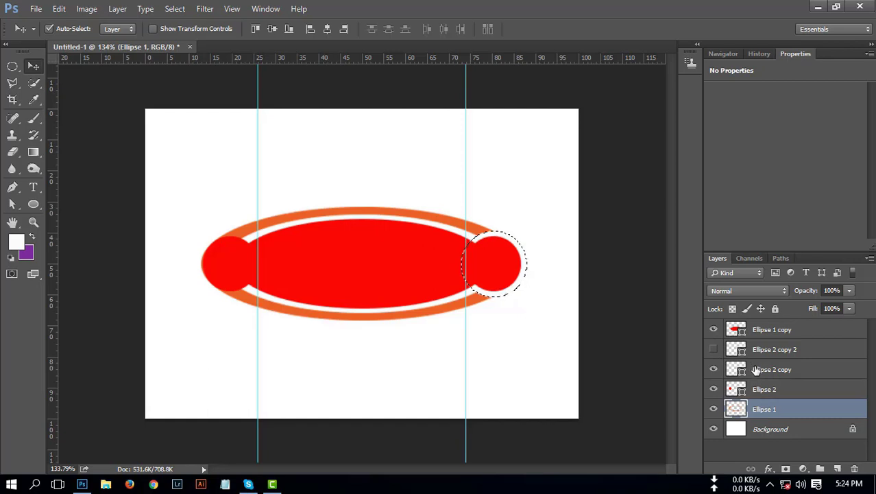
{"action": "key", "text": "ctrl+d"}
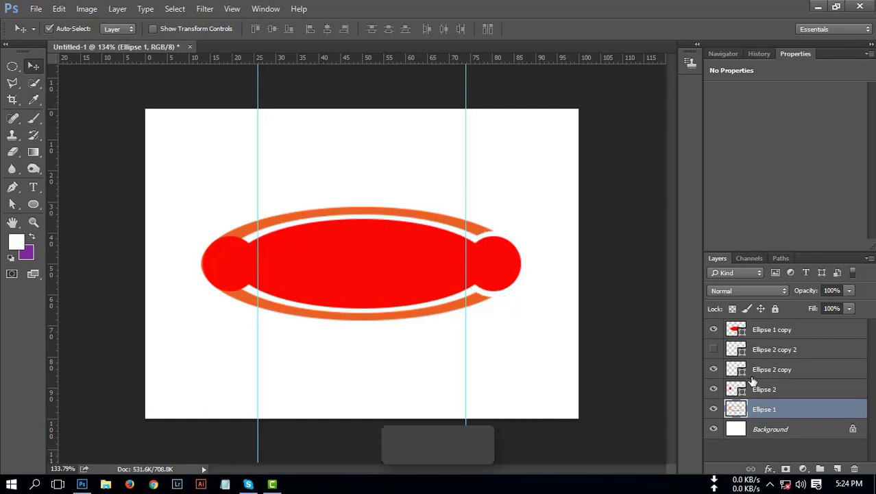
{"action": "left_click", "coordinate": [713, 349]}
{"action": "left_click", "coordinate": [780, 352]}
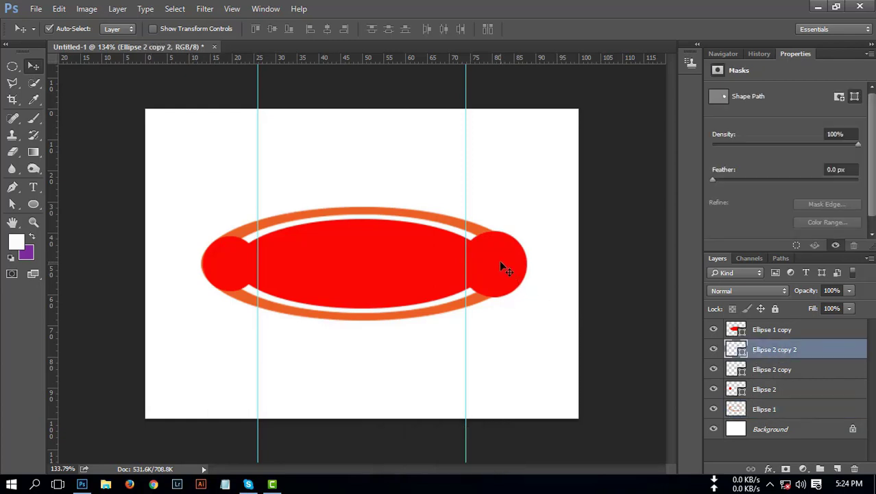
Move the enlarged circle to the left end and cut its shape out of the orange ring
{"action": "left_click_drag", "start_coordinate": [504, 269], "coordinate": [241, 265]}
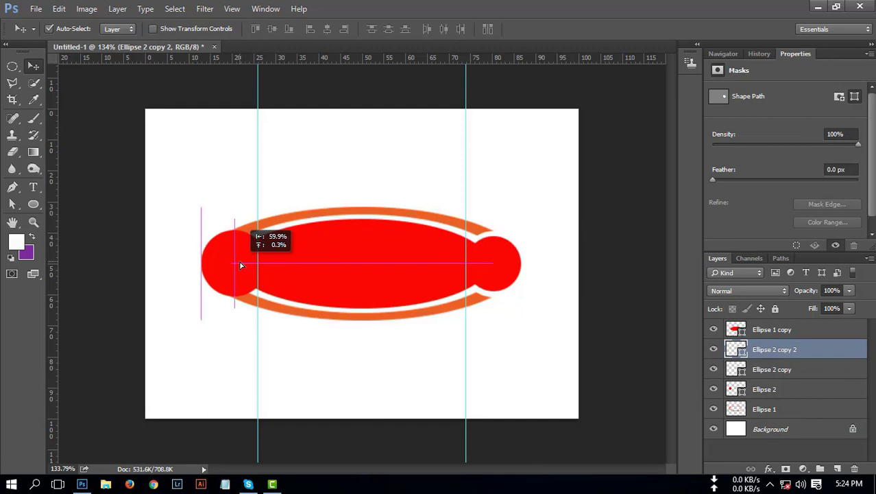
{"action": "left_click_drag", "start_coordinate": [241, 265], "coordinate": [245, 261]}
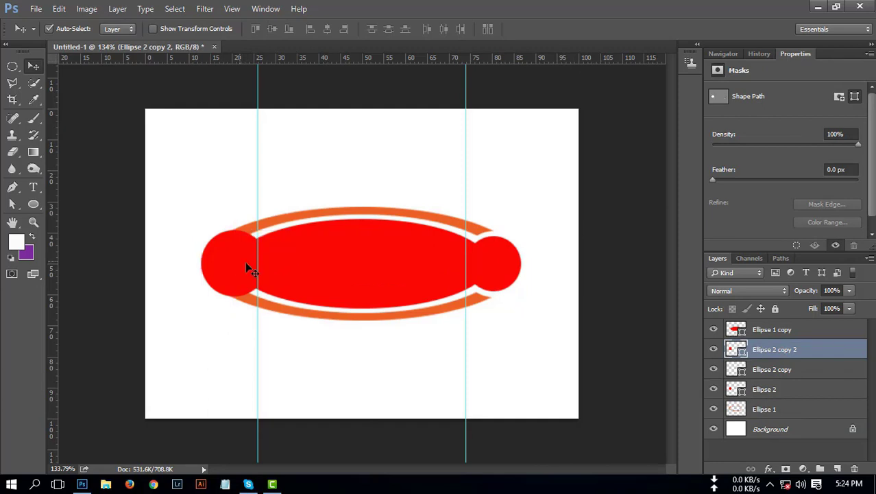
{"action": "left_click", "coordinate": [733, 351], "text": "ctrl"}
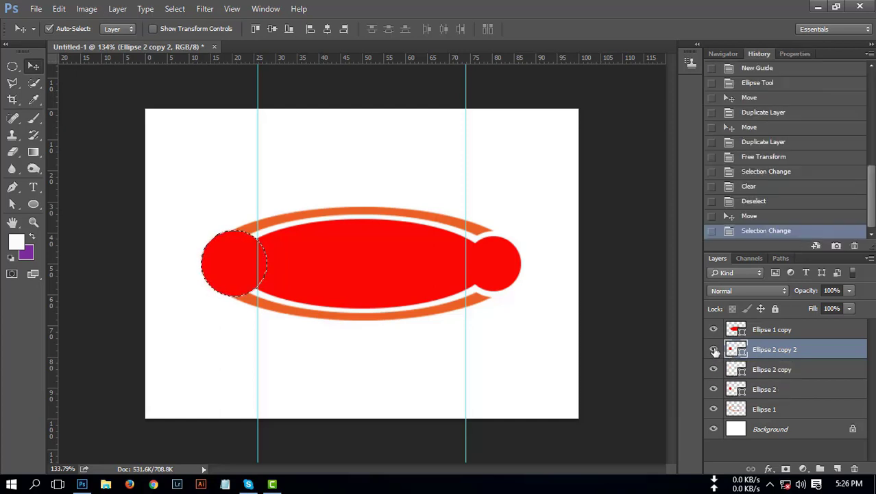
{"action": "left_click", "coordinate": [714, 350]}
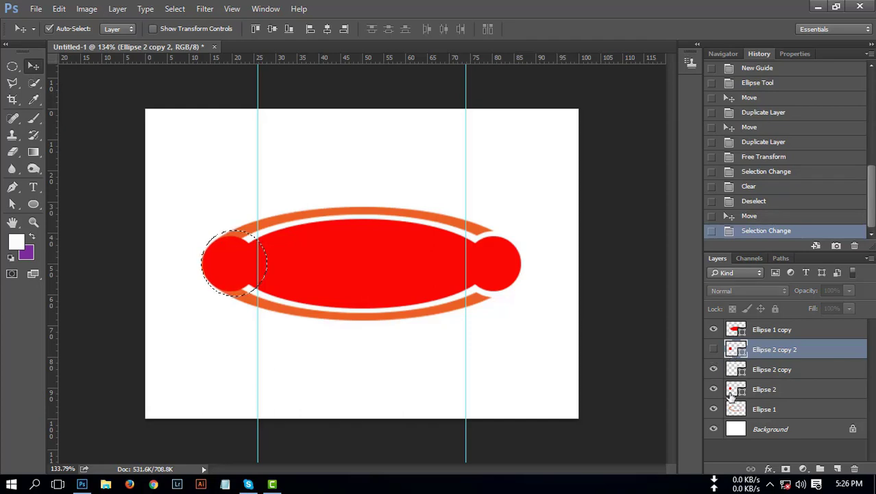
{"action": "left_click", "coordinate": [768, 413]}
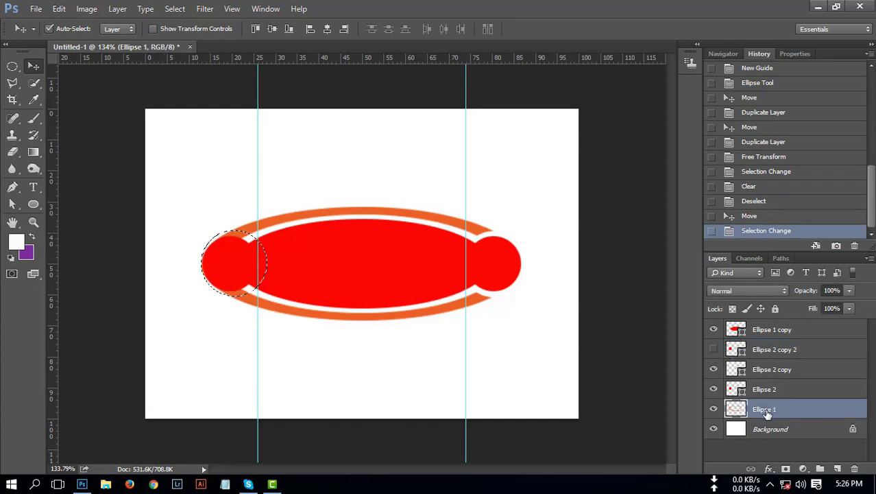
{"action": "key", "text": "Delete"}
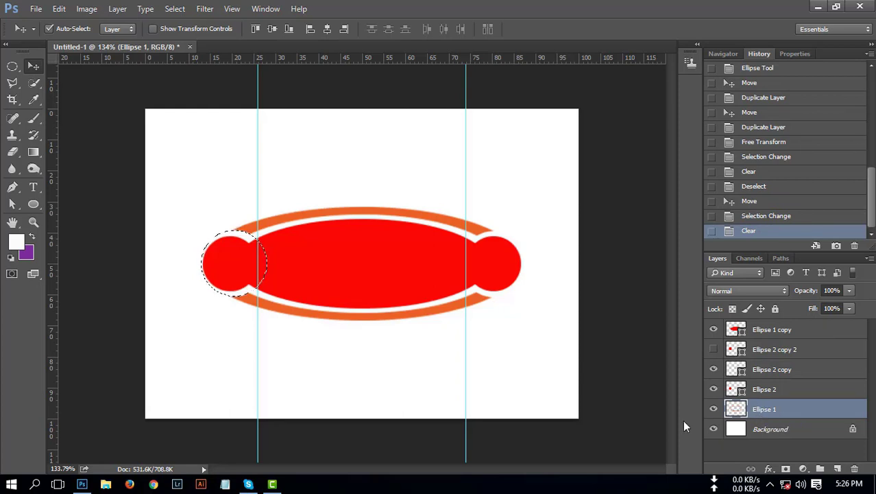
{"action": "key", "text": "ctrl+d"}
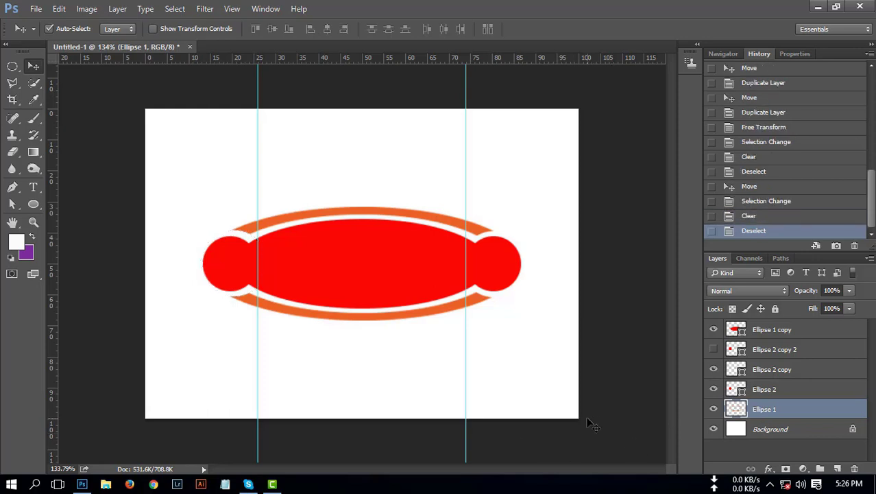
Clear all guides and delete the redundant Ellipse 2 copy 2 layer
{"action": "left_click", "coordinate": [232, 9]}
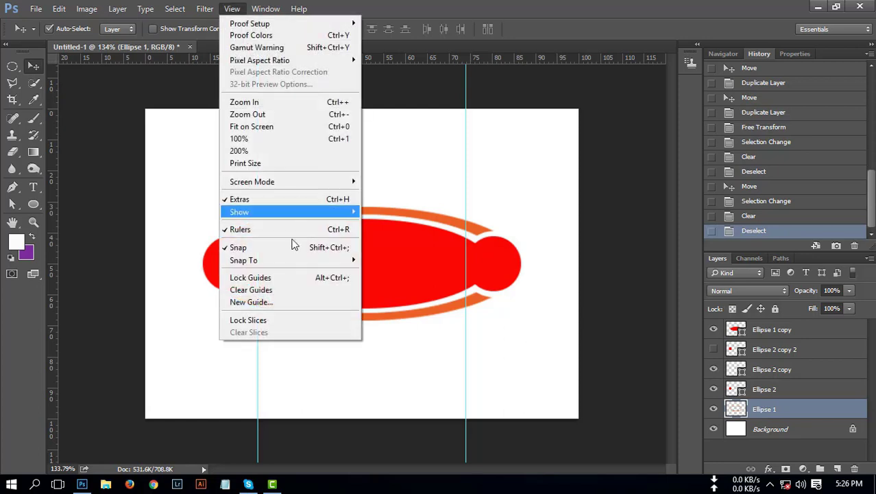
{"action": "left_click", "coordinate": [261, 292]}
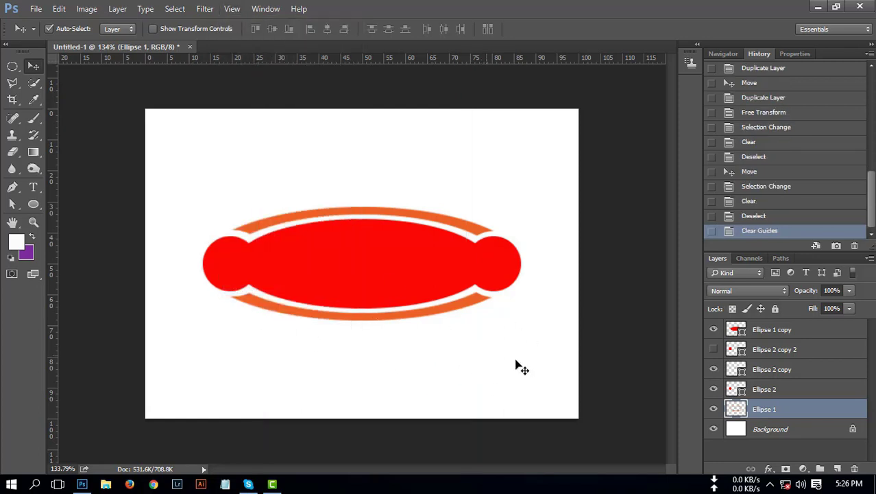
{"action": "left_click", "coordinate": [772, 351]}
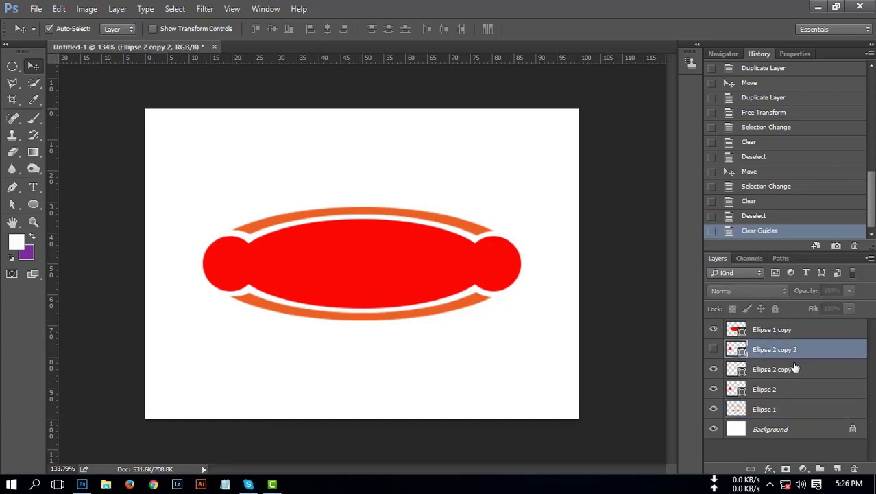
{"action": "left_click", "coordinate": [713, 370]}
{"action": "left_click", "coordinate": [714, 389]}
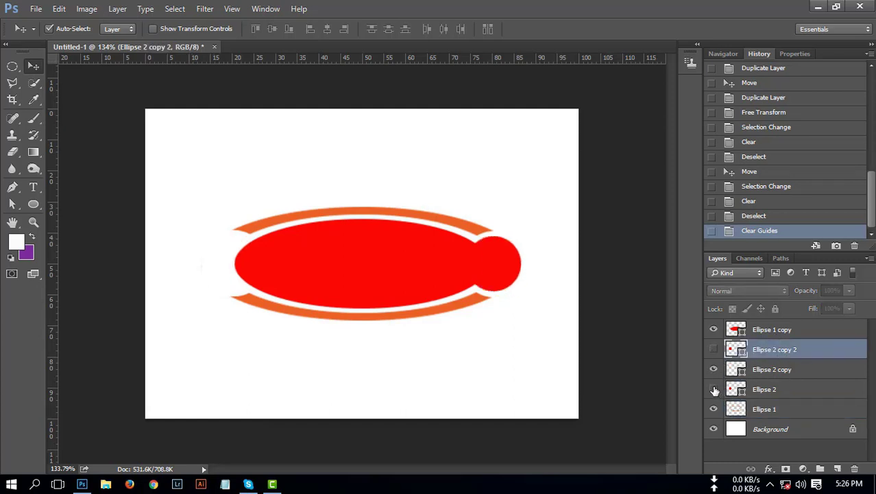
{"action": "mouse_move", "coordinate": [789, 353]}
{"action": "left_mouse_down"}
{"action": "mouse_move", "coordinate": [857, 452]}
{"action": "mouse_move", "coordinate": [853, 467]}
{"action": "left_mouse_up"}
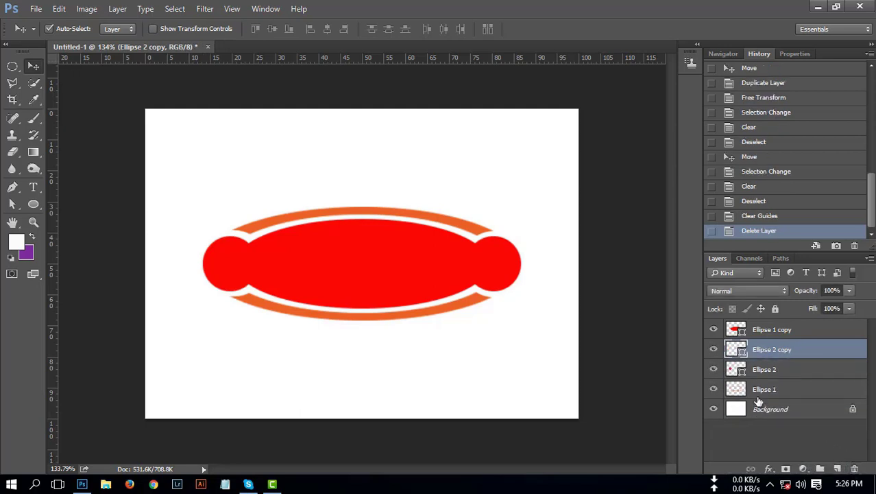
Merge the red ellipse and both end-circle layers into one, then open its Blending Options
{"action": "left_click", "coordinate": [766, 371]}
{"action": "left_click", "coordinate": [714, 369]}
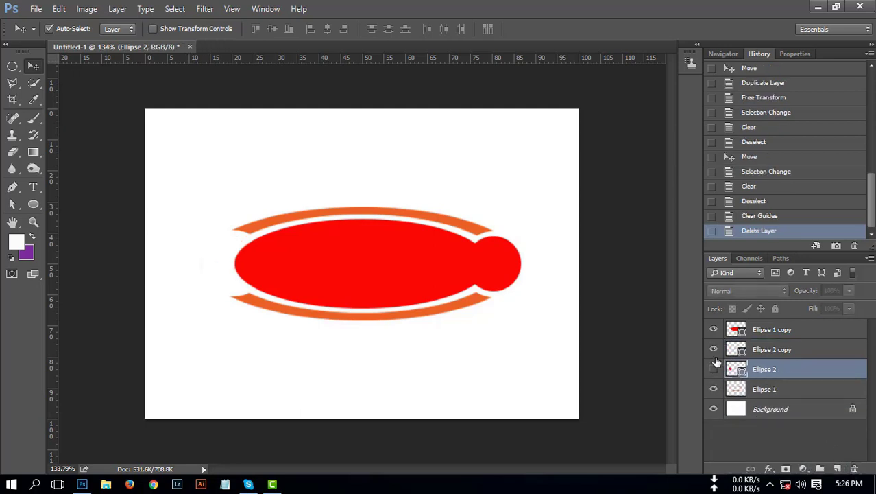
{"action": "left_click", "coordinate": [714, 369]}
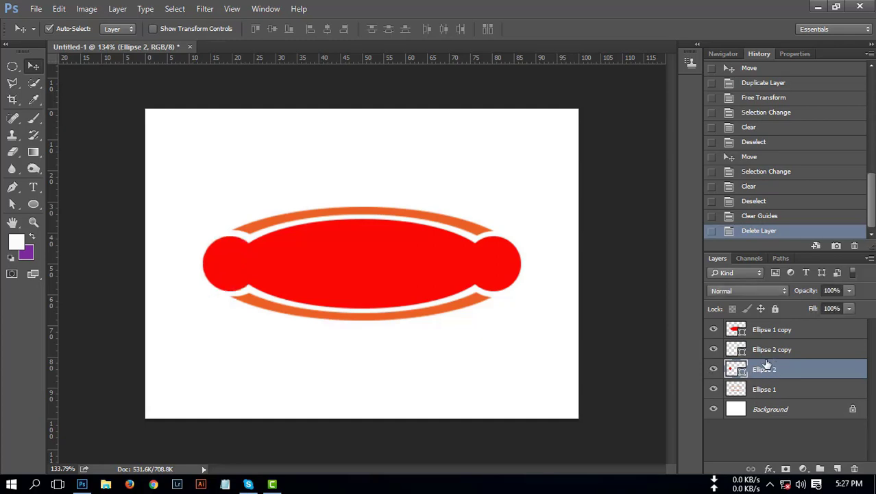
{"action": "left_click", "coordinate": [768, 332], "text": "shift"}
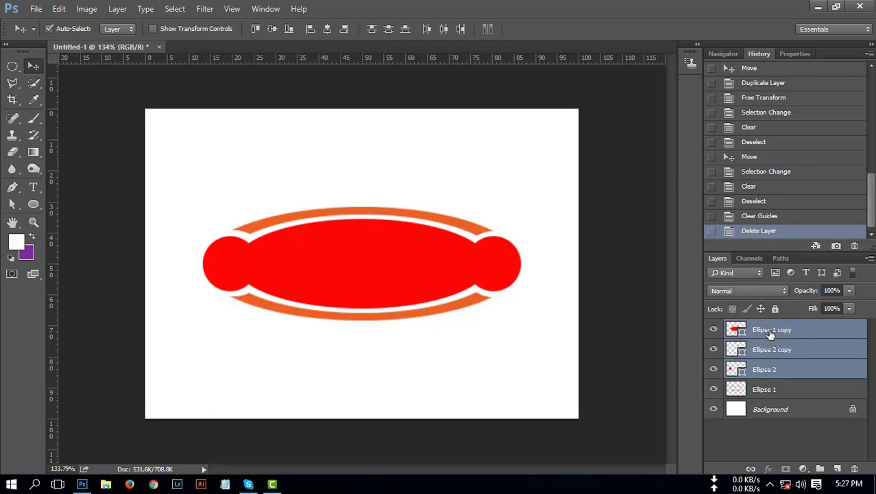
{"action": "right_click", "coordinate": [770, 334]}
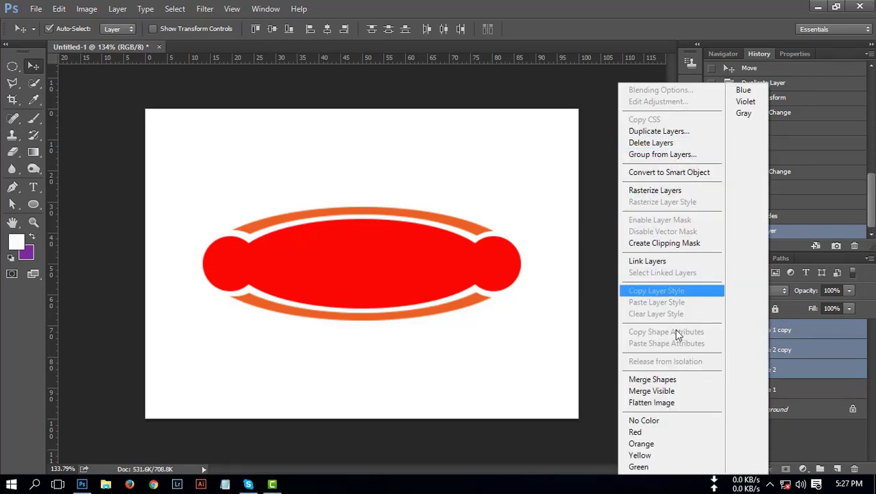
{"action": "left_click", "coordinate": [669, 381]}
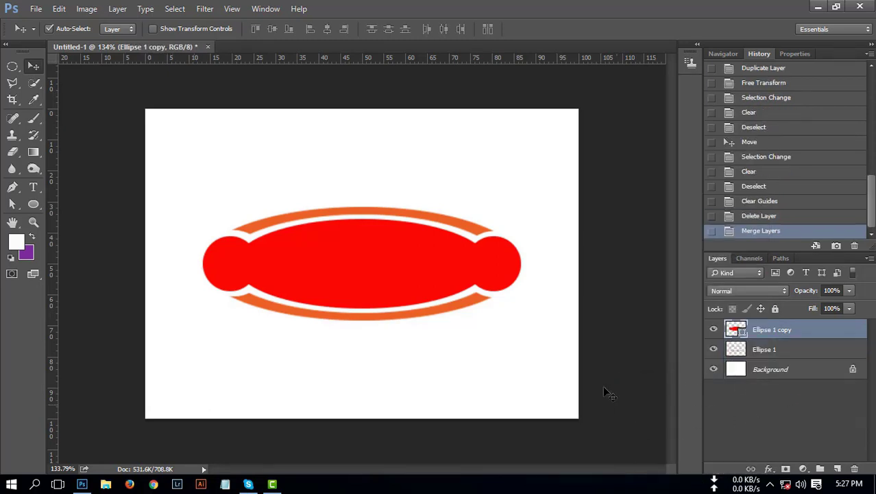
{"action": "right_click", "coordinate": [789, 332]}
{"action": "left_click", "coordinate": [681, 91]}
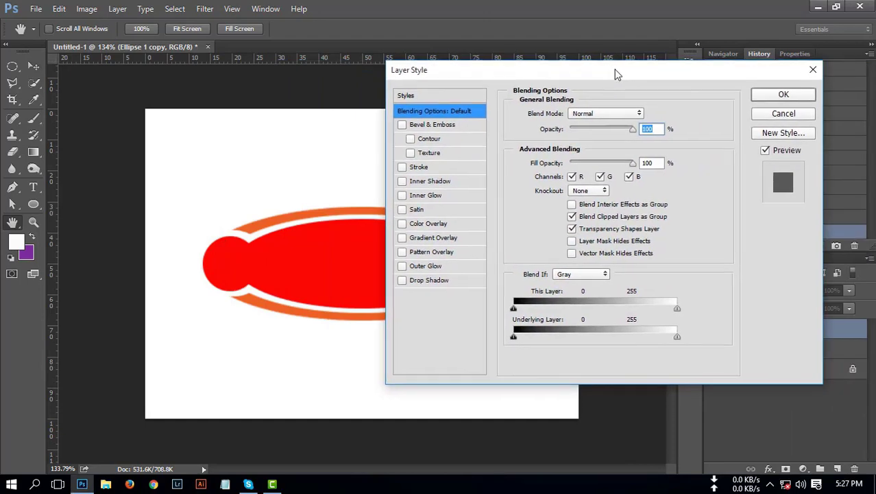
Add a Gradient Overlay and set its left colour stop to magenta c32b90
{"action": "left_click_drag", "start_coordinate": [461, 57], "coordinate": [637, 85]}
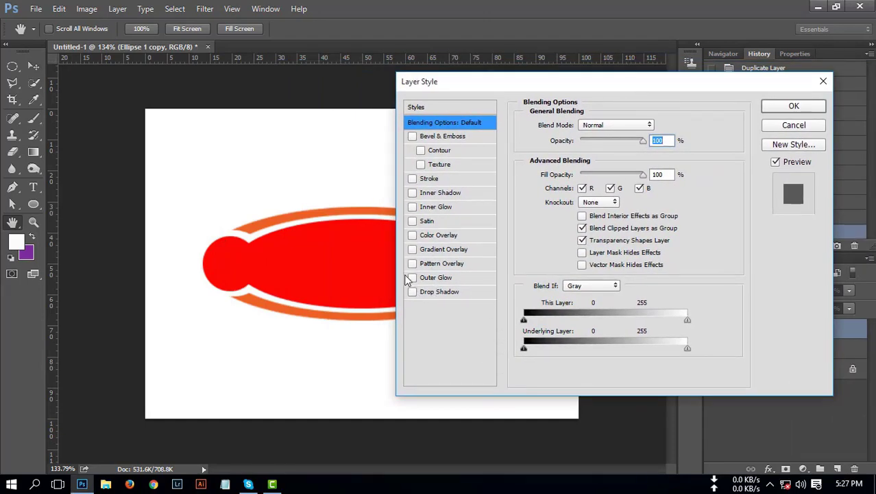
{"action": "left_click", "coordinate": [443, 251]}
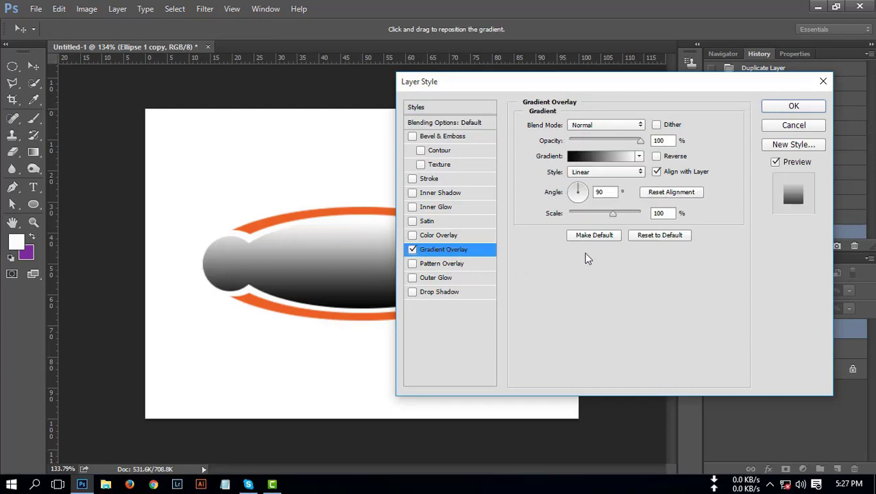
{"action": "left_click", "coordinate": [605, 157]}
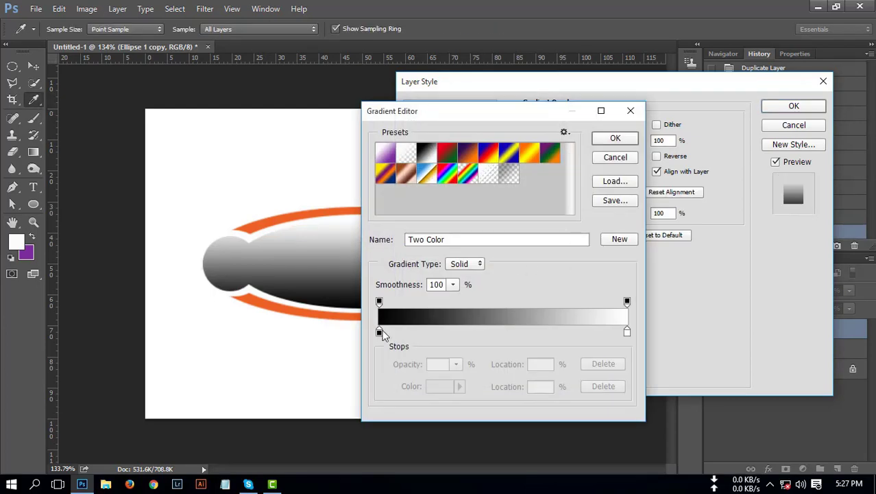
{"action": "left_click", "coordinate": [380, 333]}
{"action": "left_click", "coordinate": [441, 387]}
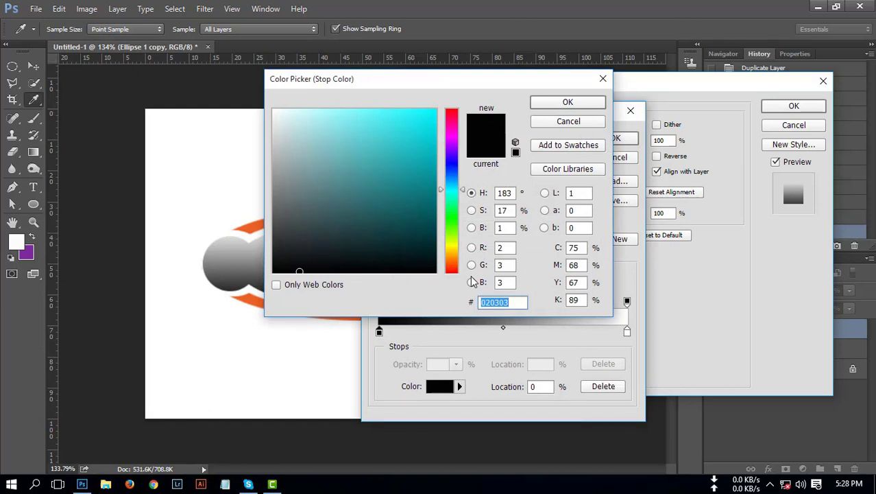
{"action": "type", "text": "c"}
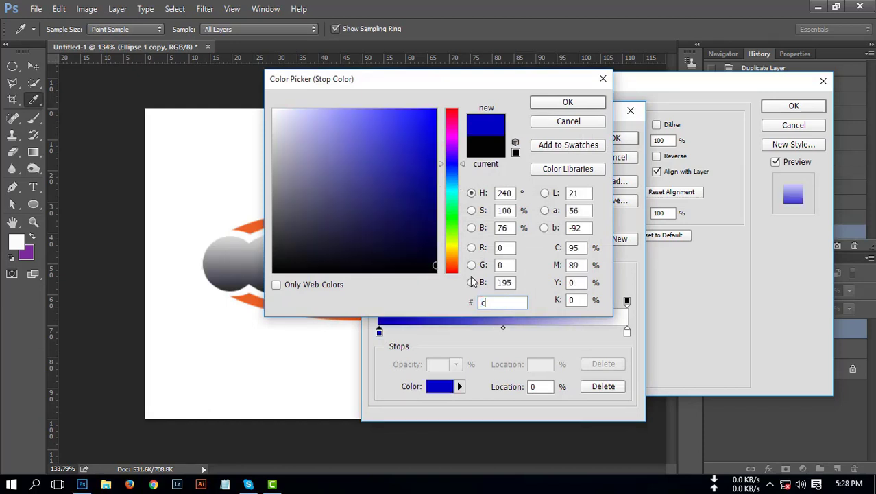
{"action": "type", "text": "32"}
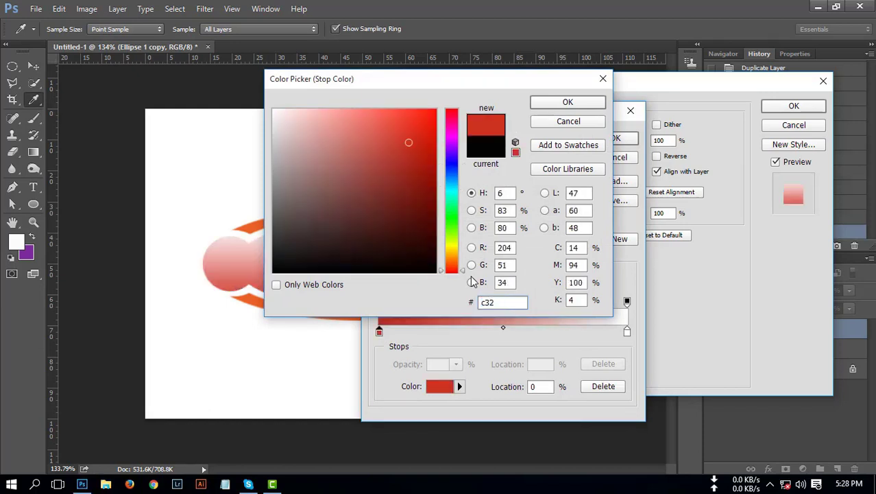
{"action": "type", "text": "b"}
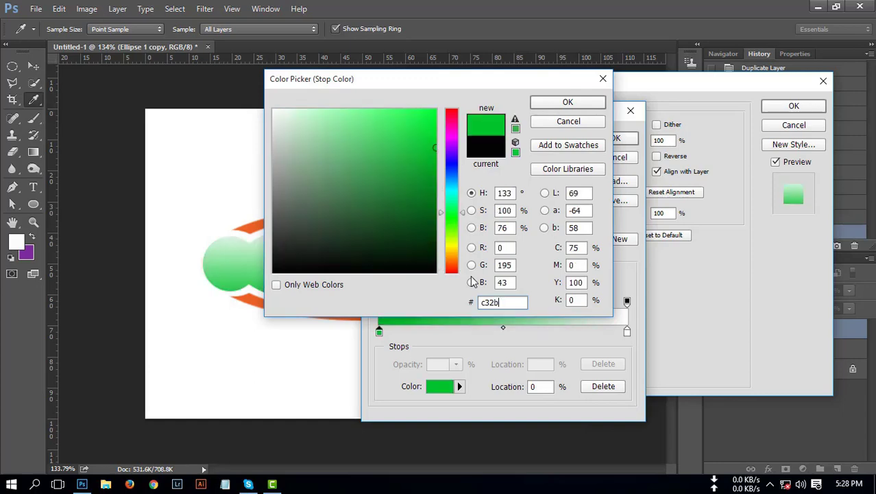
{"action": "type", "text": "90"}
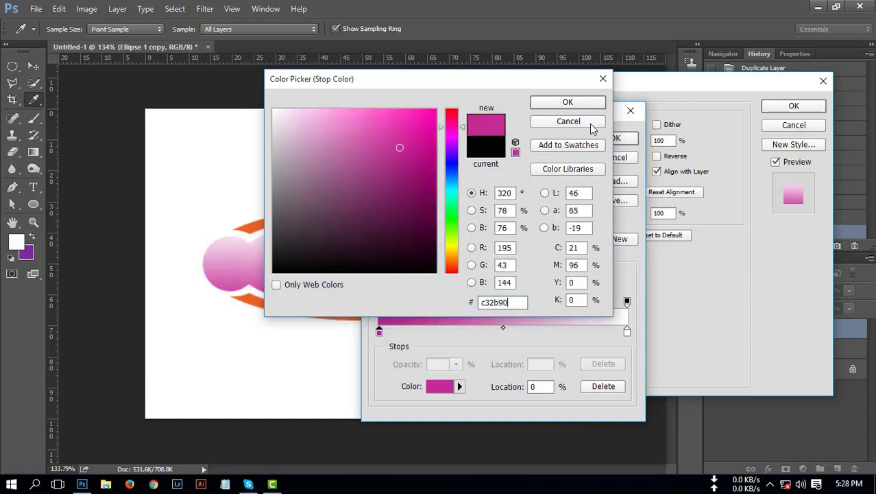
{"action": "left_click", "coordinate": [581, 103]}
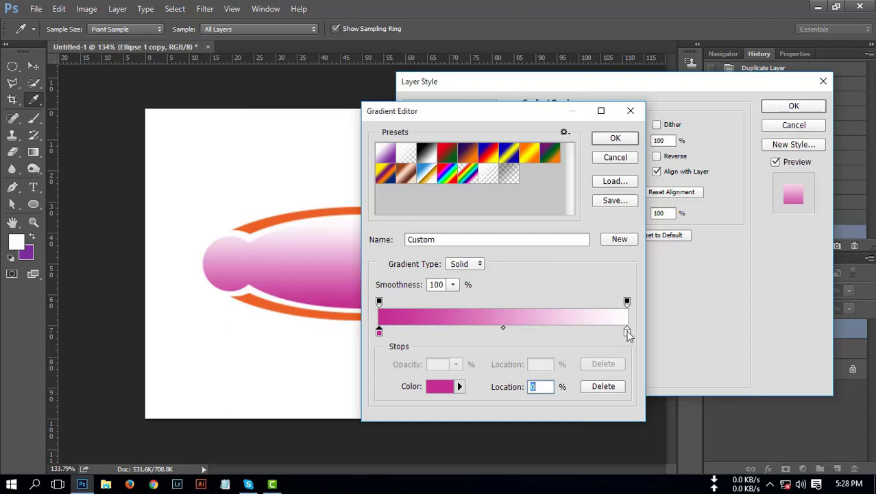
Set the gradient's right colour stop to purple 7b3694
{"action": "left_click", "coordinate": [626, 331]}
{"action": "left_click", "coordinate": [440, 387]}
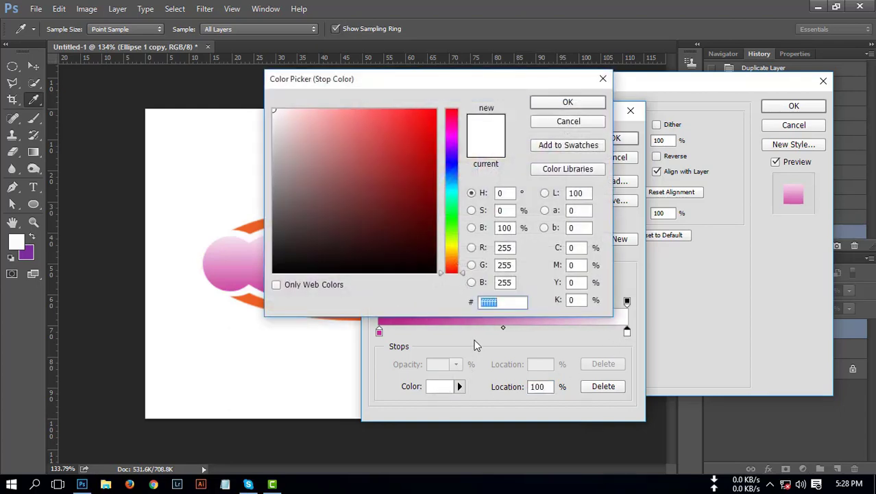
{"action": "type", "text": "7b"}
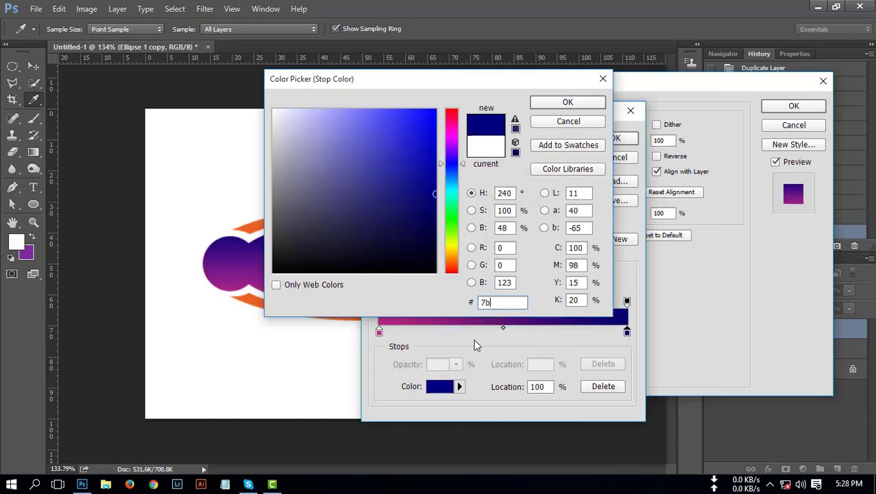
{"action": "type", "text": "3"}
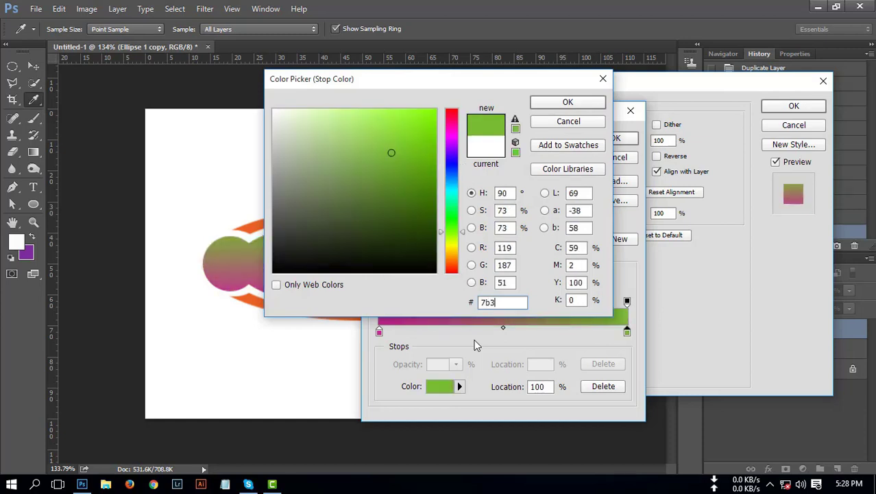
{"action": "type", "text": "6"}
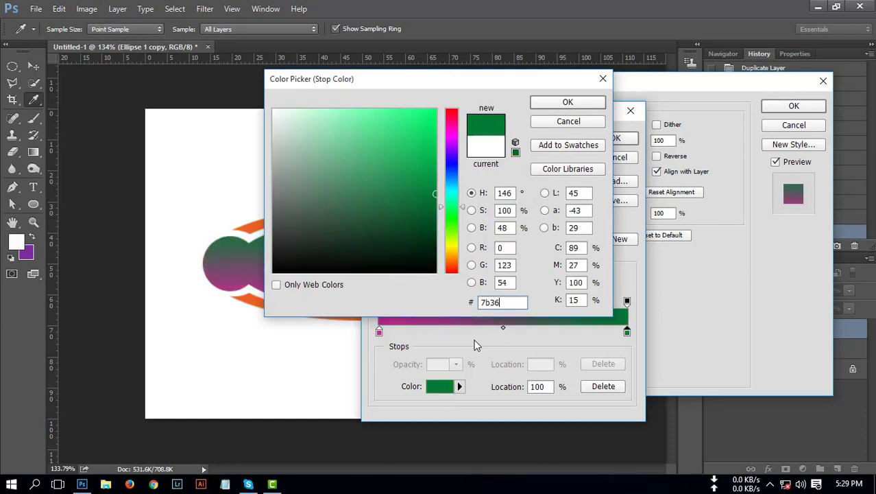
{"action": "type", "text": "94"}
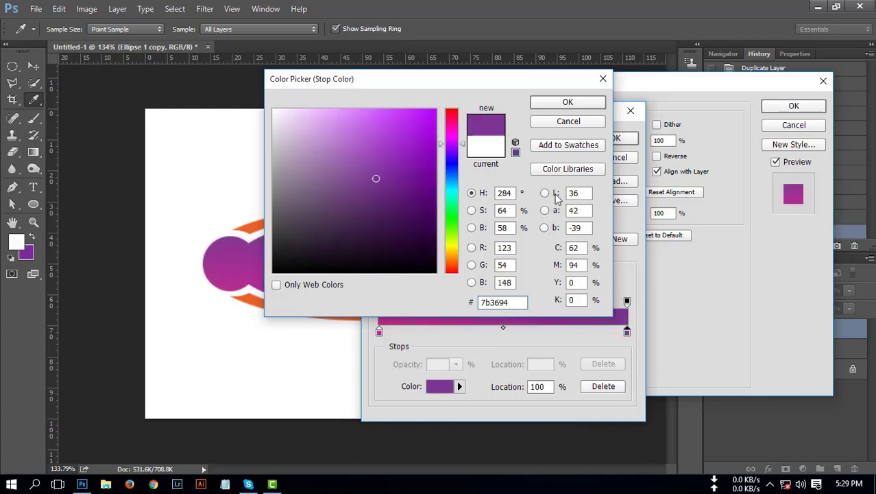
{"action": "left_click", "coordinate": [582, 103]}
Accept the magenta-to-purple gradient overlay and reopen the layer's Blending Options
{"action": "left_click", "coordinate": [617, 139]}
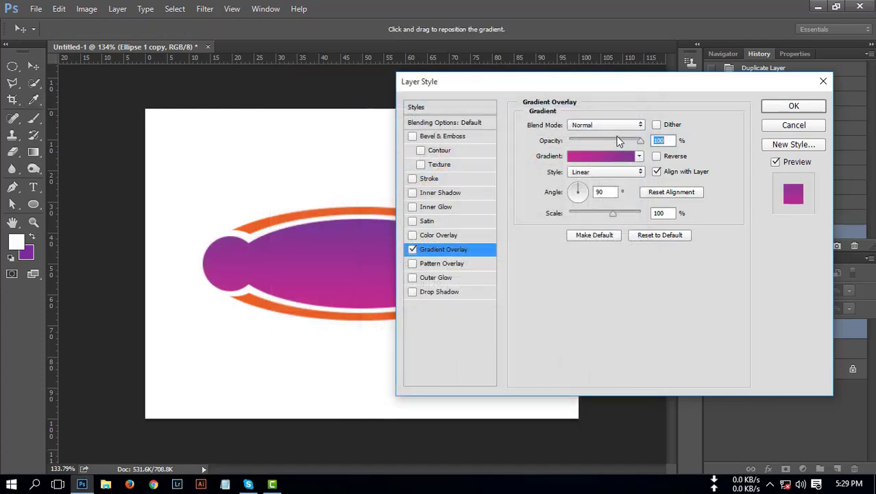
{"action": "left_click", "coordinate": [794, 108]}
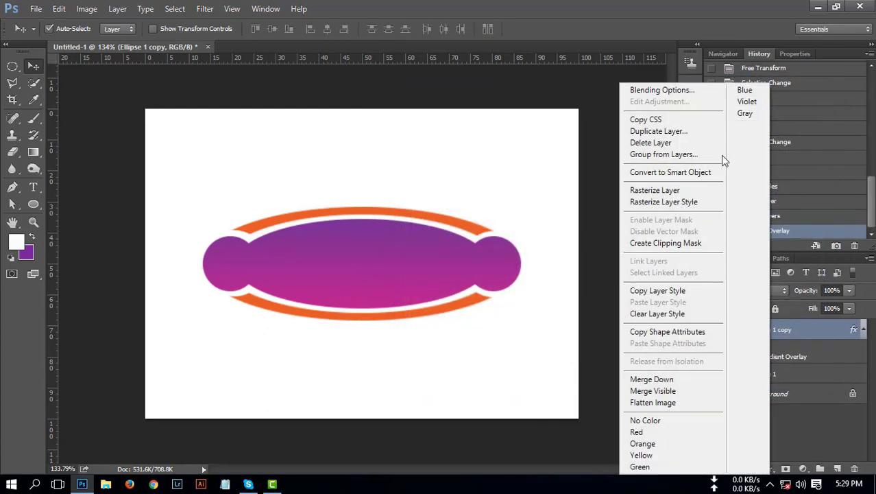
{"action": "right_click", "coordinate": [771, 332]}
{"action": "left_click", "coordinate": [685, 93]}
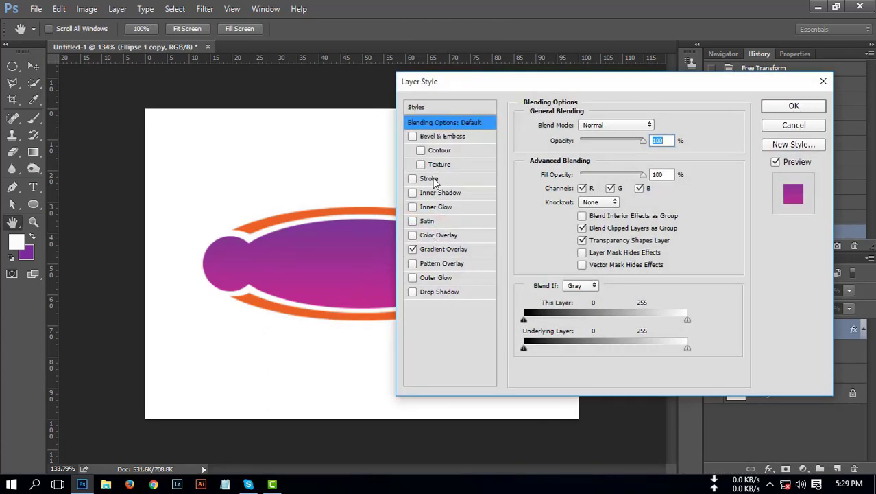
Add a 3 px stroke in orange ea6124 sampled from the outer ring
{"action": "left_click", "coordinate": [430, 179]}
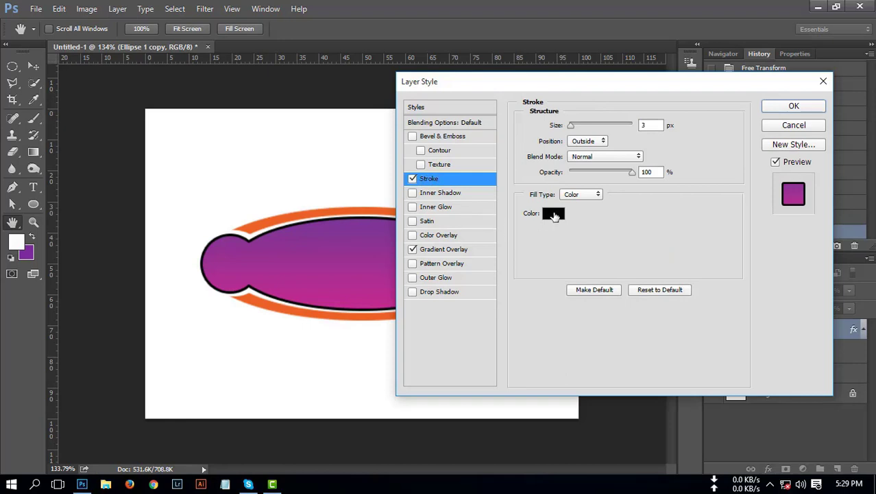
{"action": "left_click", "coordinate": [554, 213]}
{"action": "left_click", "coordinate": [256, 225]}
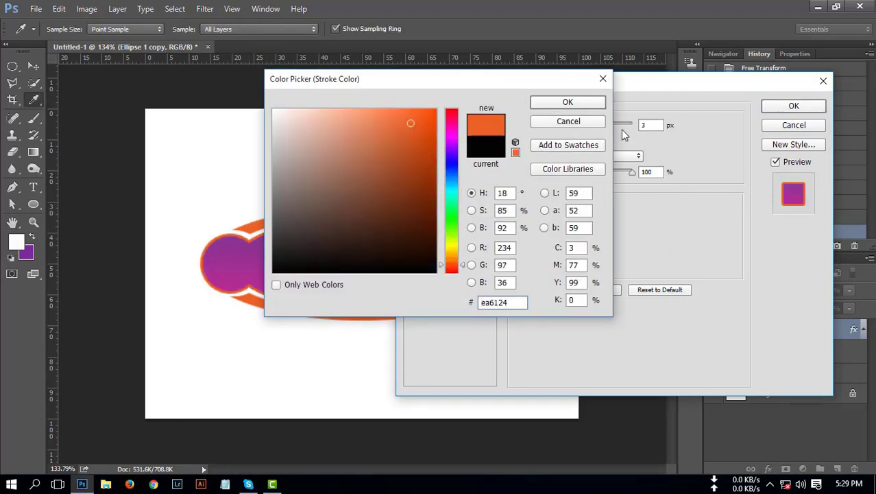
{"action": "left_click", "coordinate": [572, 109]}
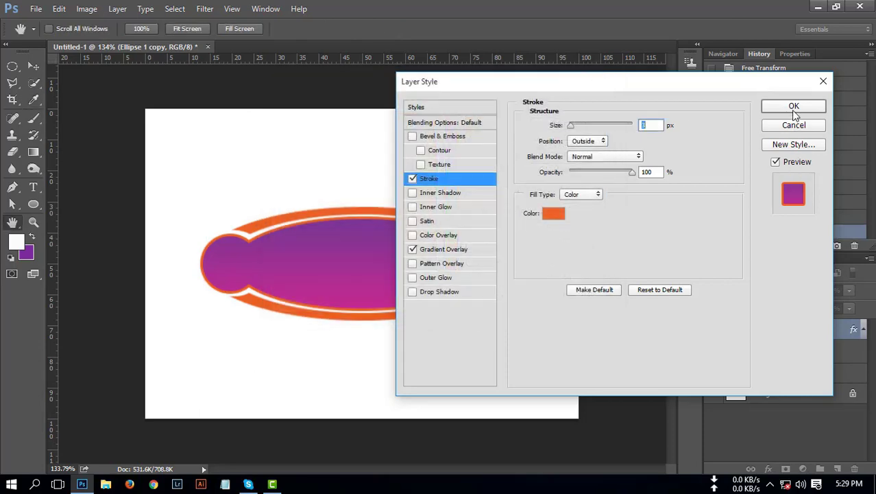
{"action": "left_click", "coordinate": [793, 106]}
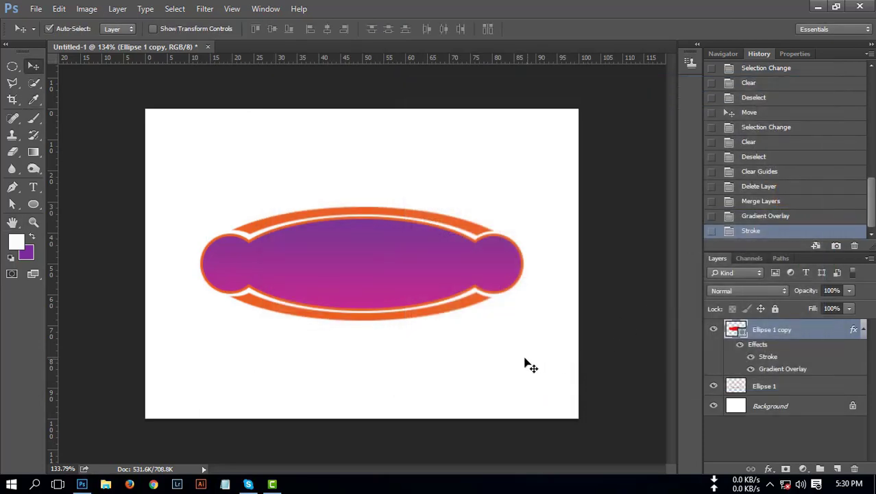
On a new layer, type 'Learn With Ariful' in Cooper Std Black Italic on the ellipse's left side
{"action": "left_click", "coordinate": [832, 467]}
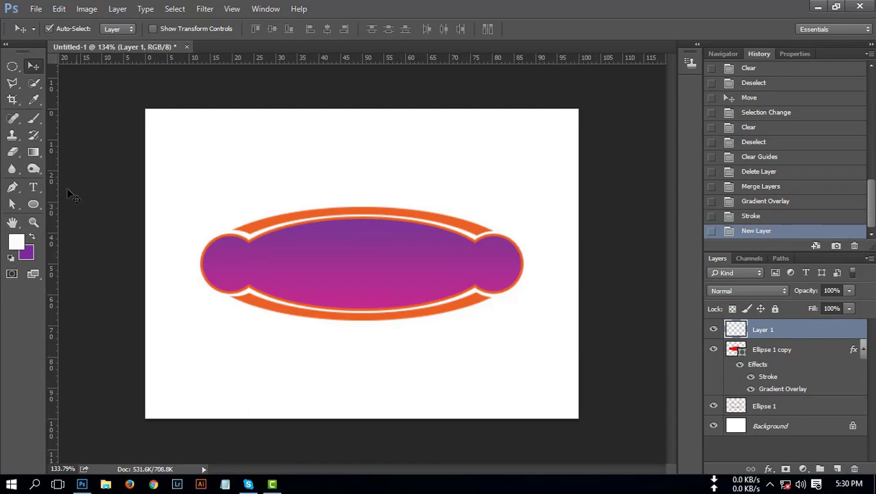
{"action": "key", "text": "t"}
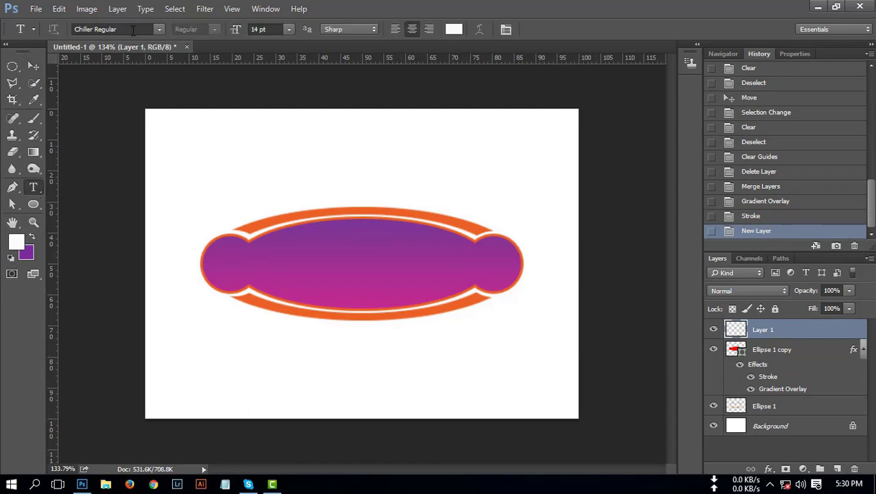
{"action": "left_click", "coordinate": [130, 29]}
{"action": "type", "text": "coop"}
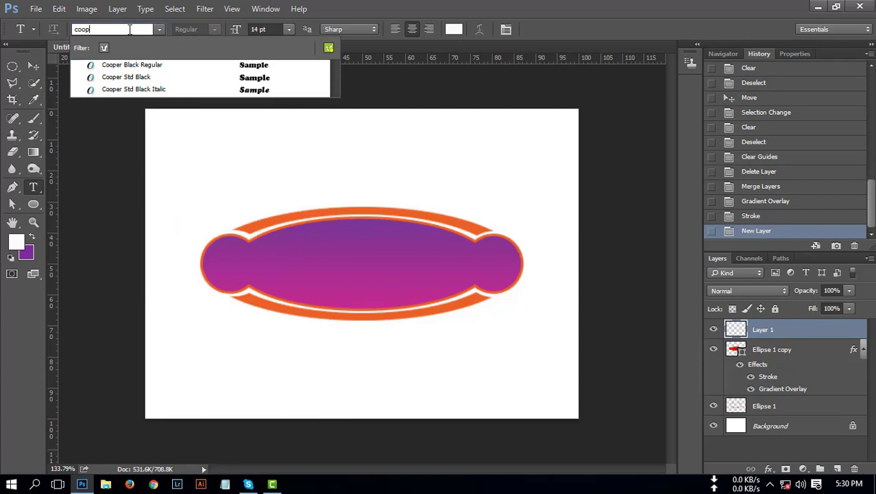
{"action": "left_click", "coordinate": [156, 80]}
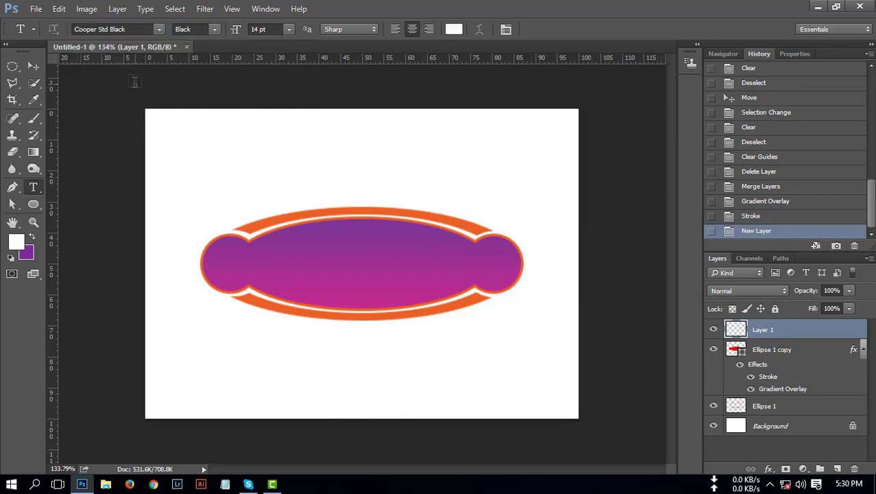
{"action": "left_click", "coordinate": [214, 29]}
{"action": "left_click", "coordinate": [221, 52]}
{"action": "left_click", "coordinate": [273, 264]}
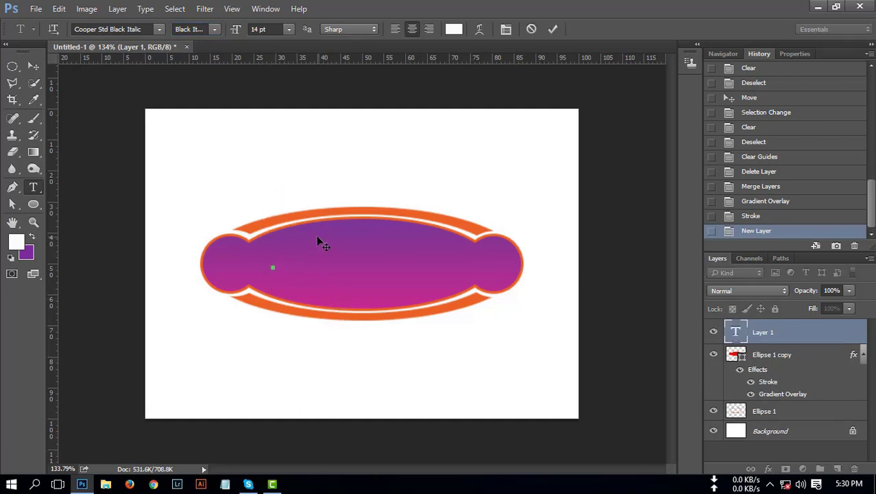
{"action": "type", "text": "Le"}
{"action": "type", "text": "arn "}
{"action": "type", "text": "W"}
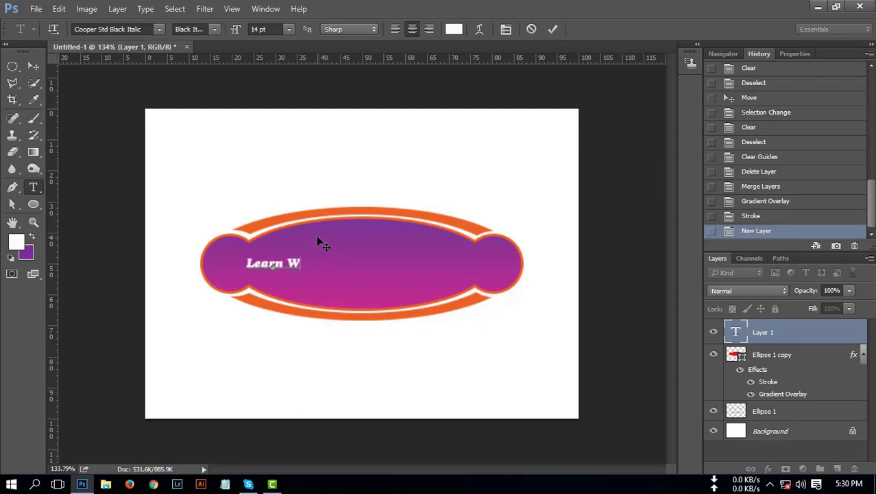
{"action": "type", "text": "ith "}
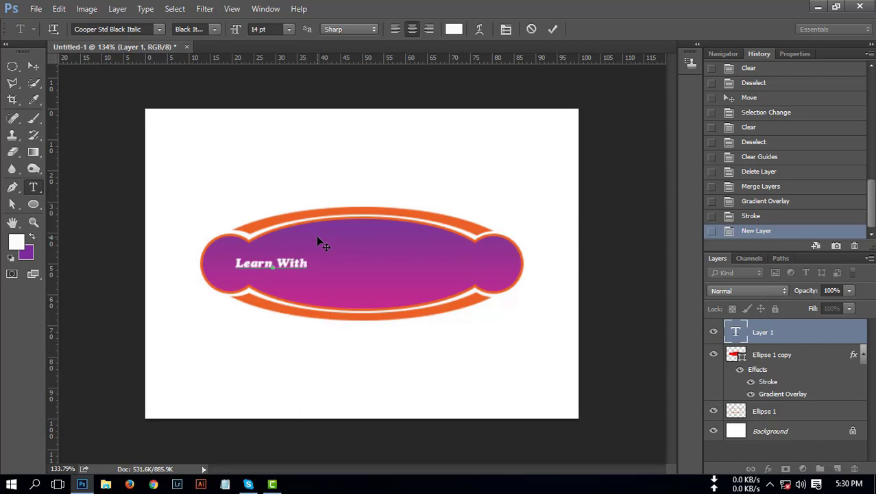
{"action": "type", "text": "Ariful"}
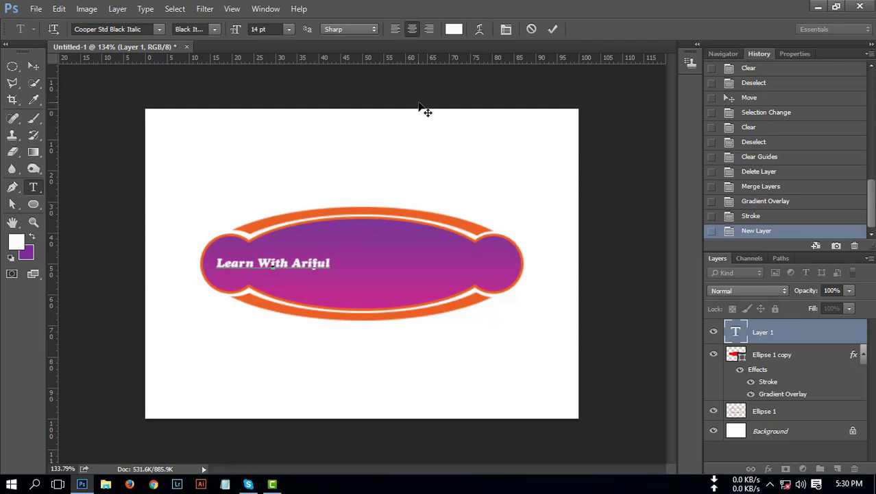
Increase the text's font size to 16 pt
{"action": "left_click", "coordinate": [264, 30]}
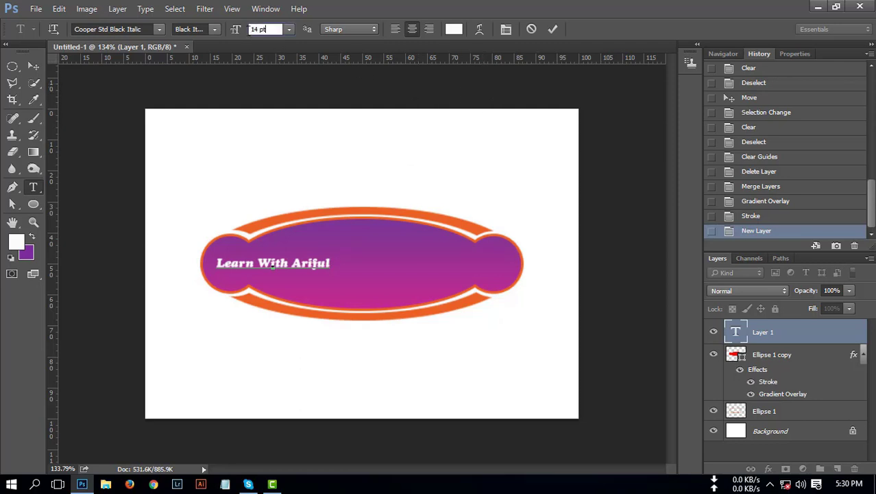
{"action": "key", "text": "Up"}
{"action": "left_click", "coordinate": [234, 34]}
{"action": "left_click", "coordinate": [504, 30]}
Warp the text with the Bulge style at +50% bend
{"action": "left_click", "coordinate": [481, 33]}
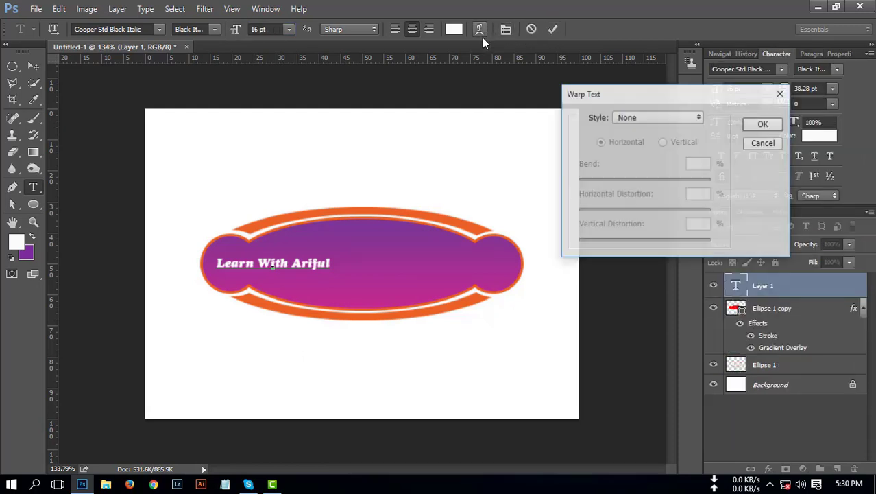
{"action": "left_click", "coordinate": [666, 119]}
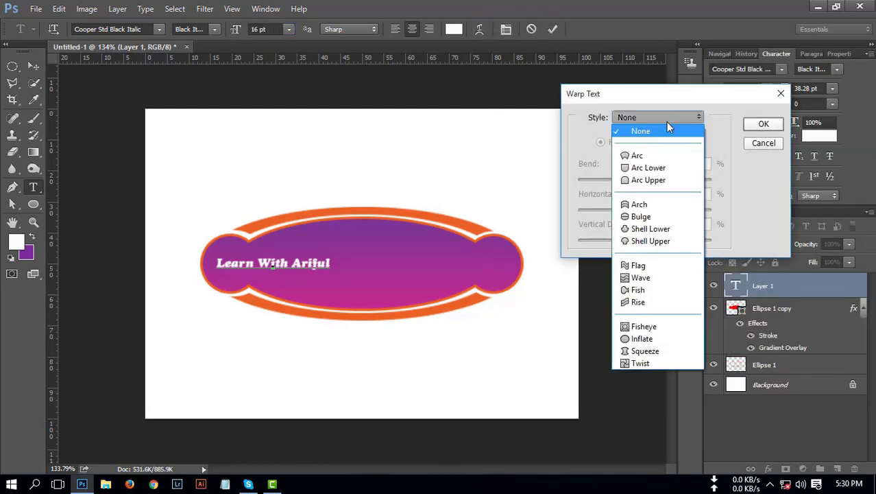
{"action": "left_click", "coordinate": [652, 216]}
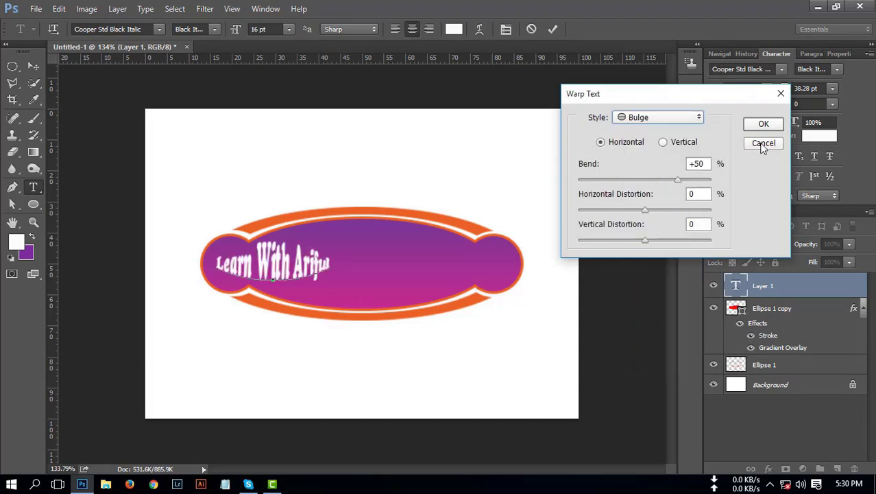
{"action": "left_click", "coordinate": [763, 123]}
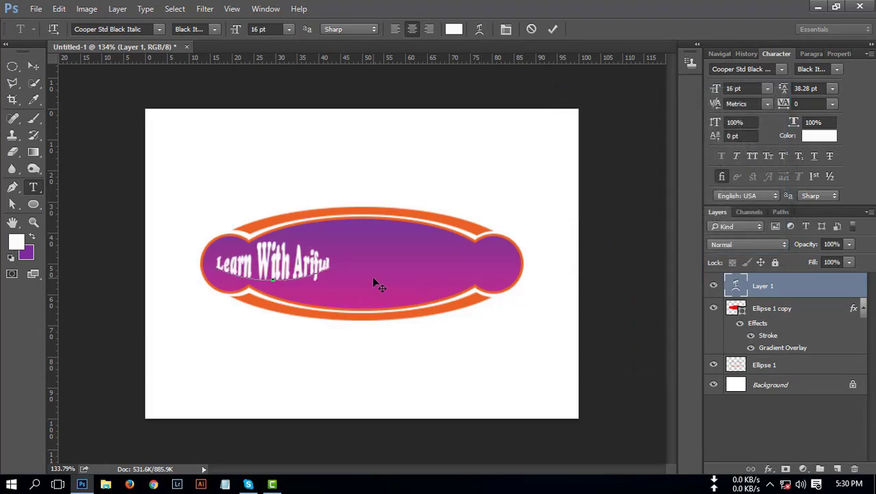
Commit the text and align it to the horizontal and vertical centres of Ellipse 1 copy
{"action": "key", "text": "ctrl+t"}
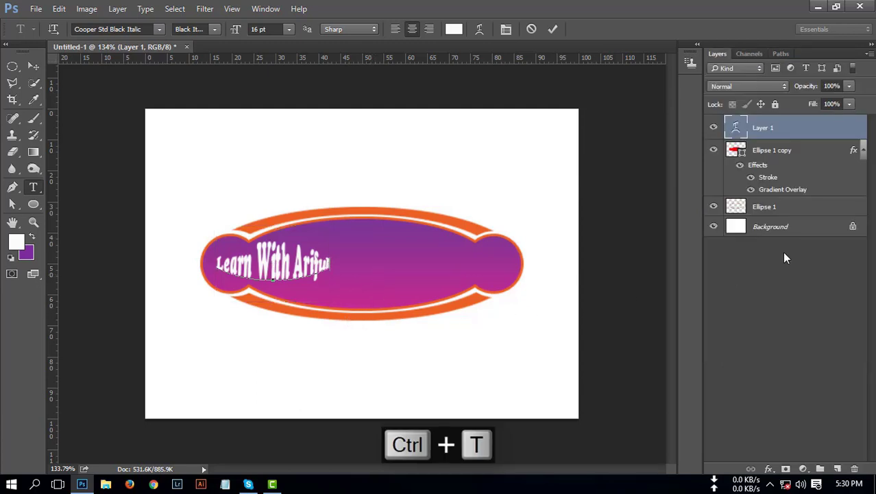
{"action": "left_click", "coordinate": [799, 151]}
{"action": "left_click", "coordinate": [781, 128]}
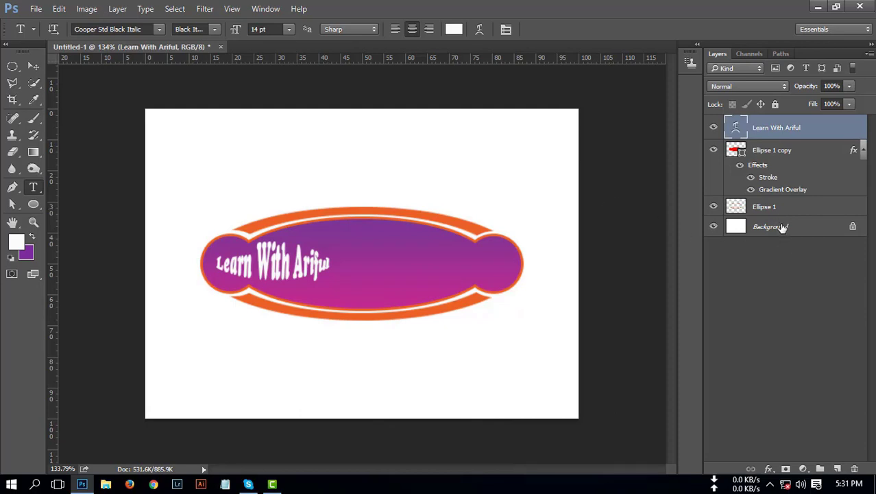
{"action": "left_click", "coordinate": [777, 152], "text": "ctrl"}
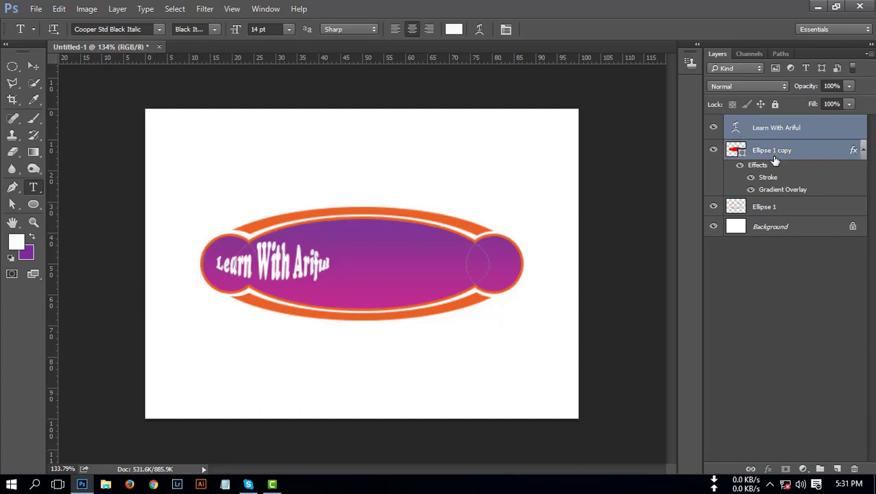
{"action": "left_click", "coordinate": [35, 66]}
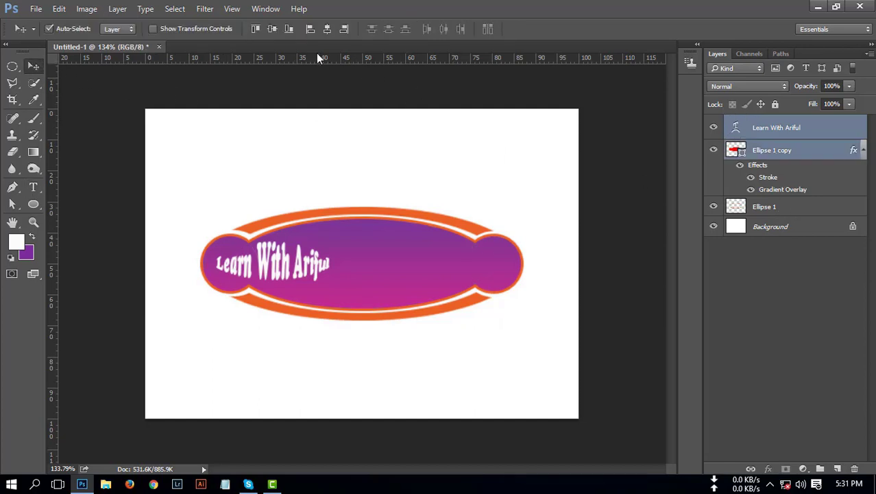
{"action": "left_click", "coordinate": [328, 30]}
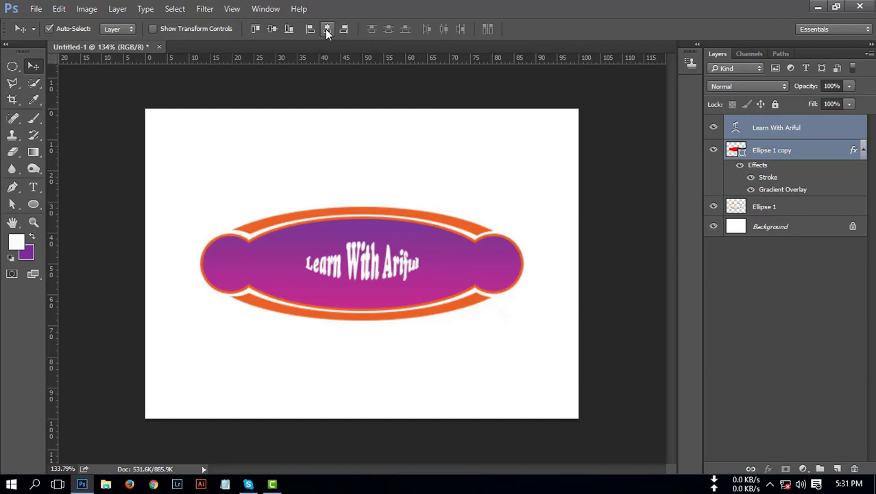
{"action": "left_click", "coordinate": [272, 29]}
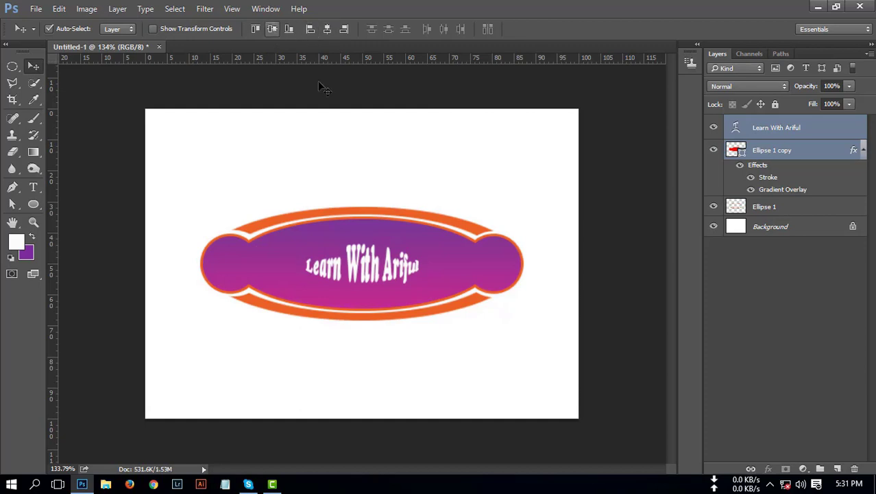
{"action": "left_click", "coordinate": [789, 131]}
Free-transform the text wider and taller, to about 157% height
{"action": "key", "text": "ctrl+t"}
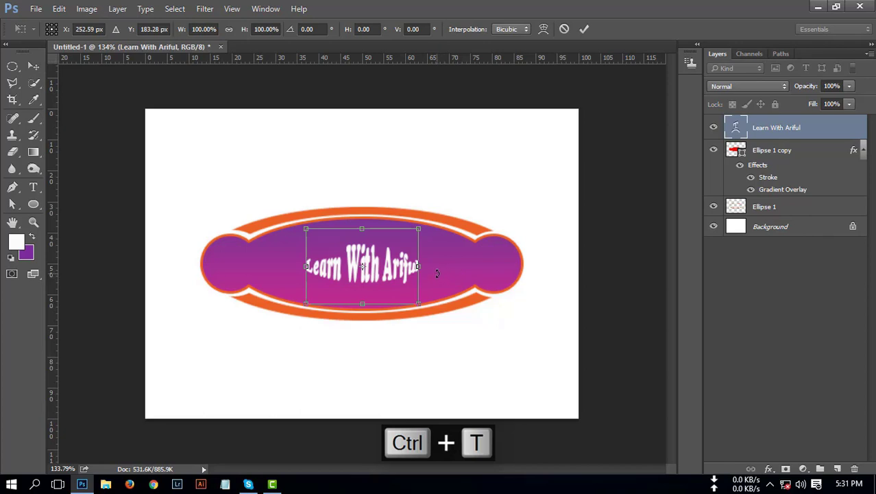
{"action": "left_click_drag", "start_coordinate": [418, 267], "coordinate": [493, 269]}
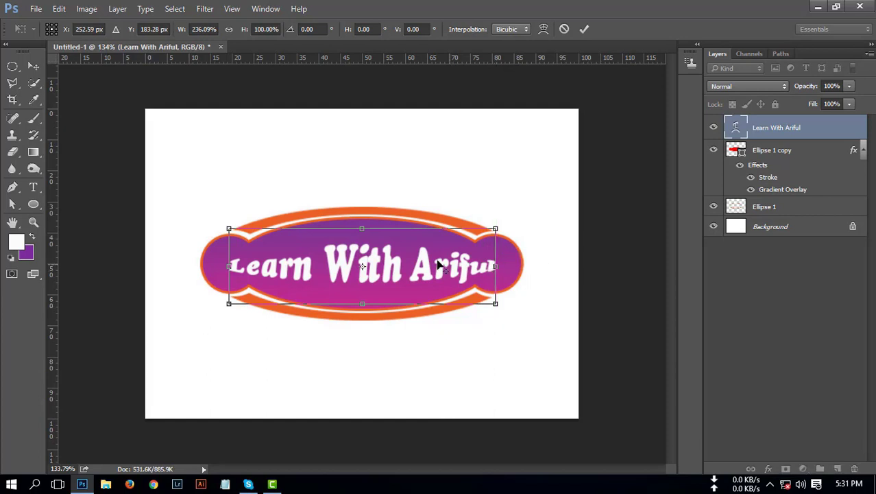
{"action": "left_click_drag", "start_coordinate": [362, 225], "coordinate": [364, 209]}
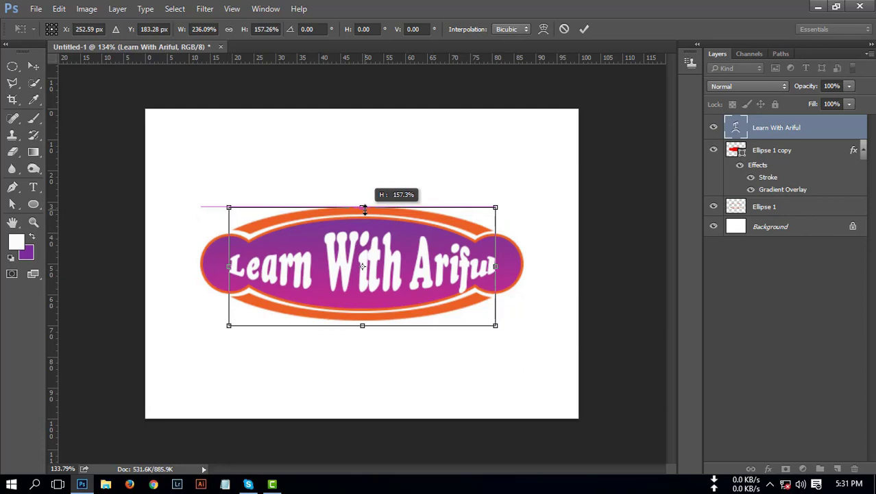
{"action": "key", "text": "Return"}
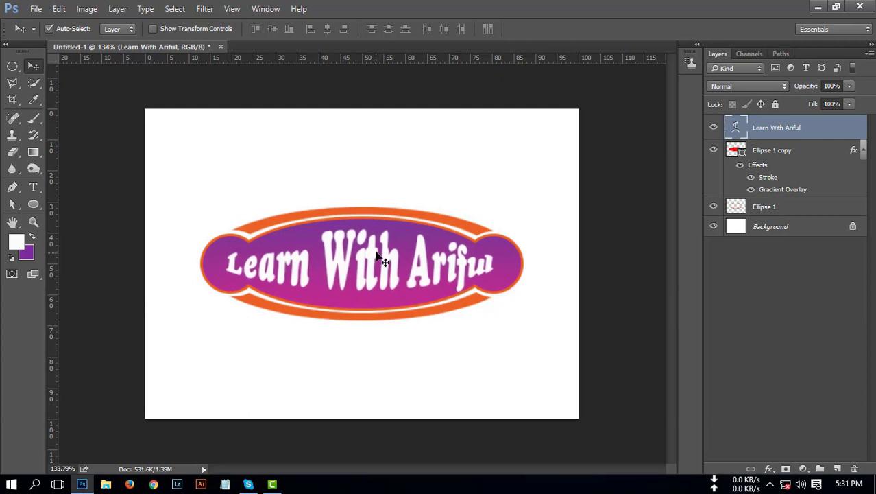
Stretch the outer orange Ellipse 1 ring to about 106.8% height
{"action": "left_click", "coordinate": [460, 230]}
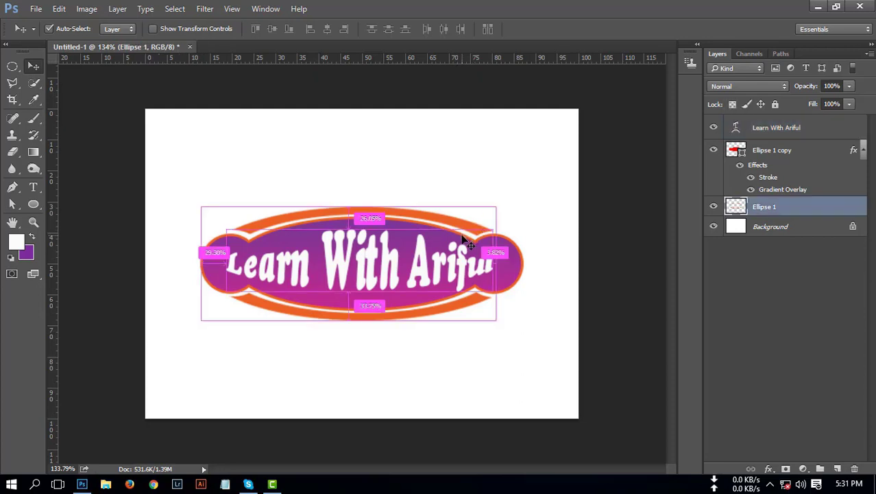
{"action": "key", "text": "ctrl+t"}
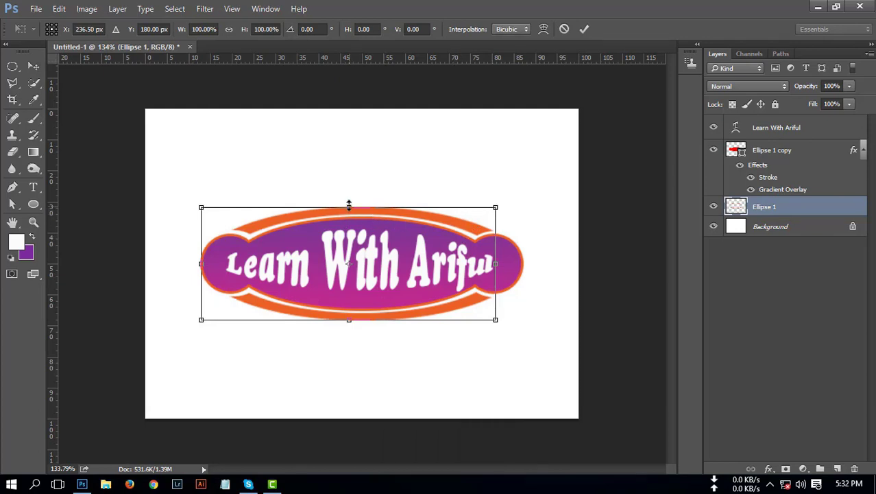
{"action": "left_click_drag", "start_coordinate": [349, 206], "coordinate": [349, 202]}
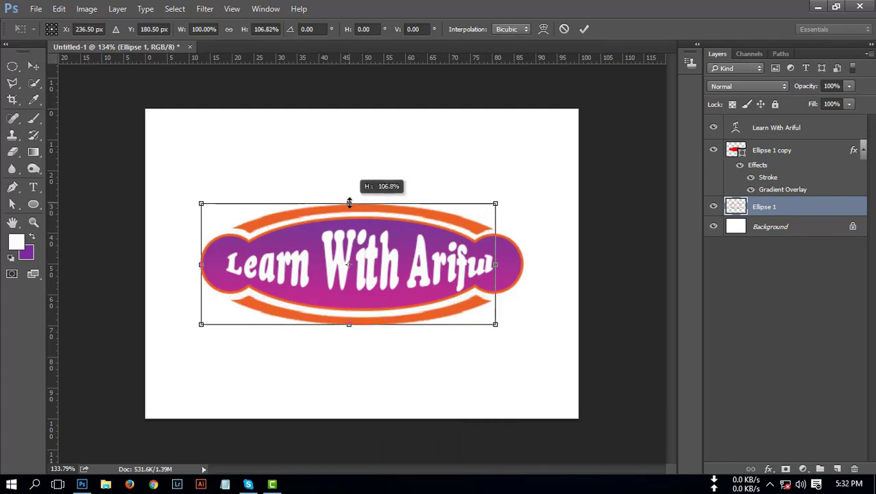
{"action": "key", "text": "Return"}
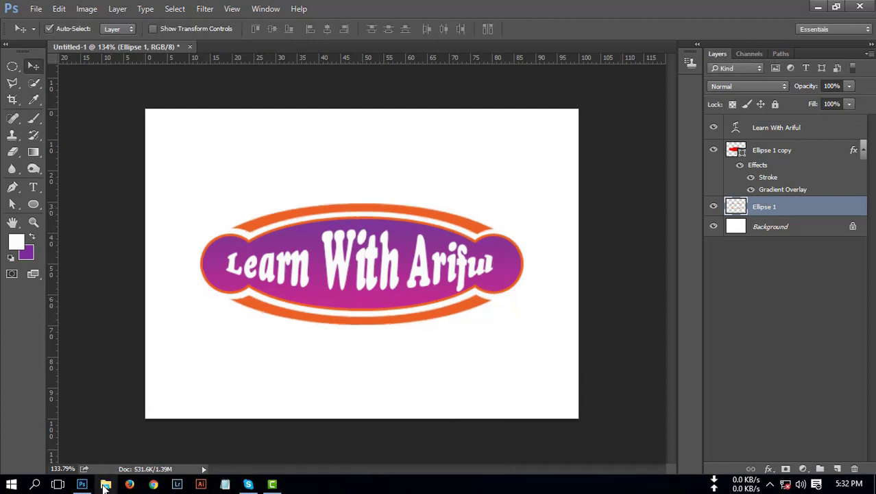
Open Logo_Mockup_1.psd from Video Tutorial > Logo Design > 4.logo2 via File Explorer
{"action": "right_click", "coordinate": [106, 482]}
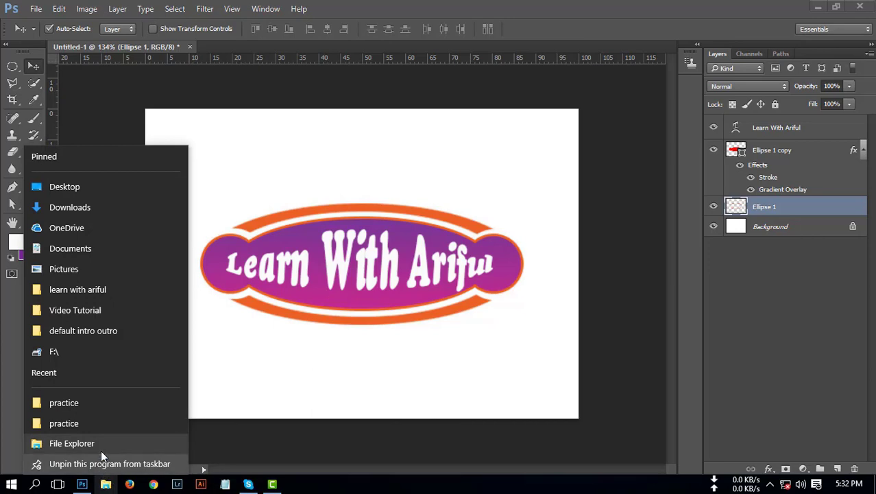
{"action": "mouse_move", "coordinate": [77, 290]}
{"action": "left_click", "coordinate": [131, 297]}
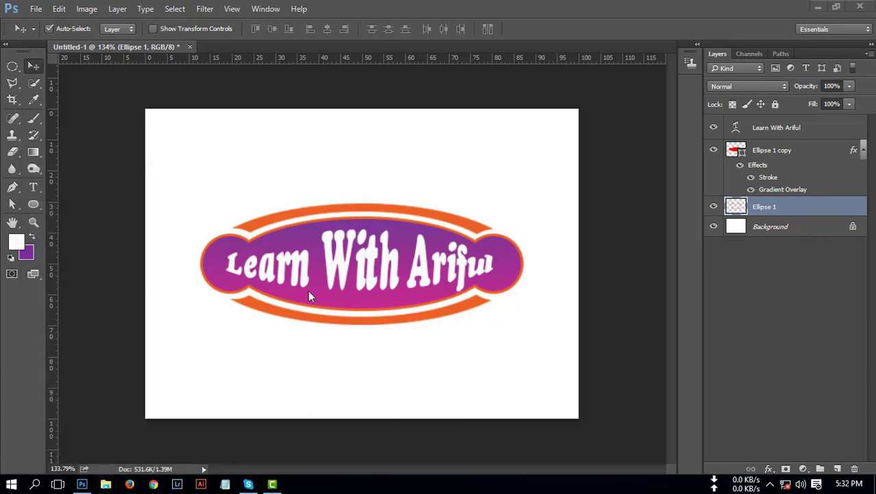
{"action": "left_click", "coordinate": [496, 248]}
{"action": "double_click", "coordinate": [495, 246]}
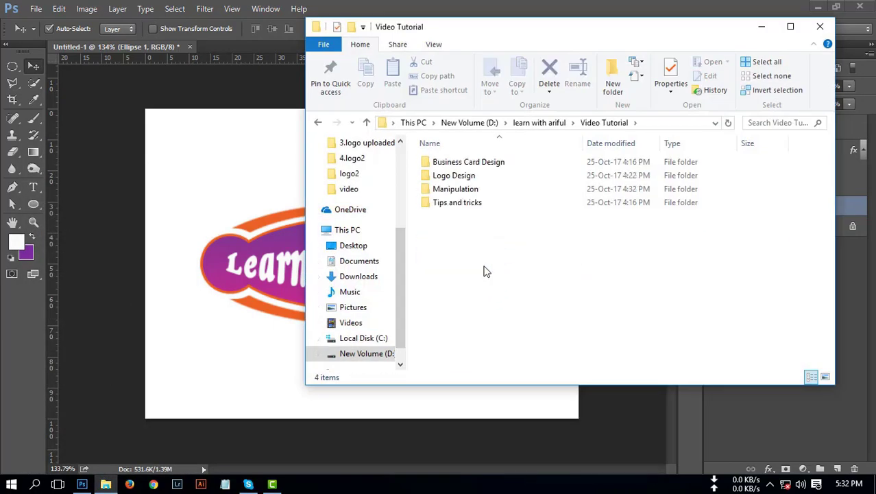
{"action": "double_click", "coordinate": [454, 176]}
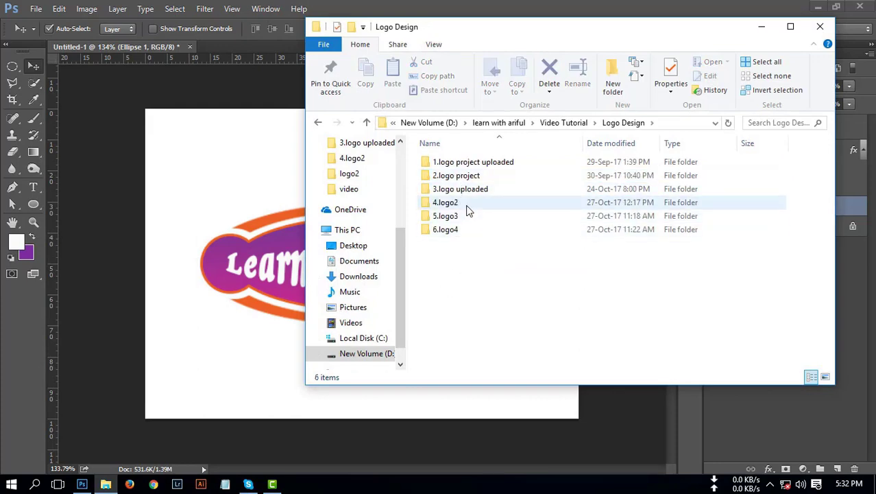
{"action": "double_click", "coordinate": [465, 204]}
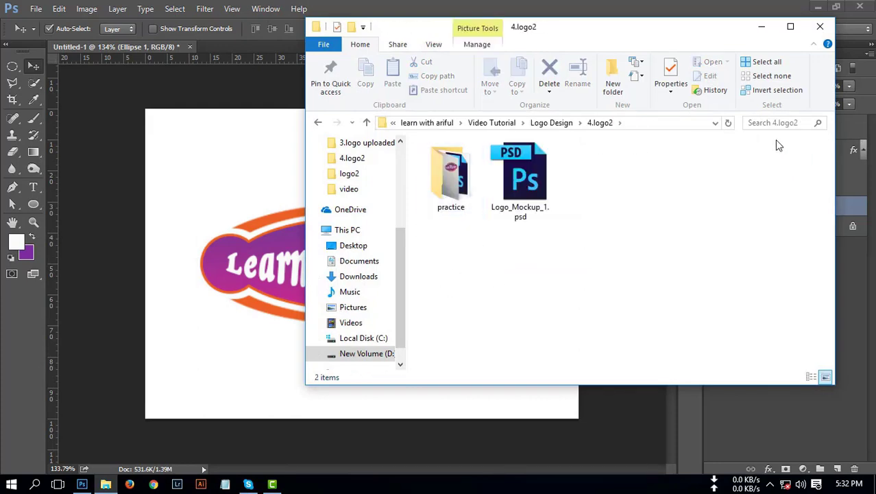
{"action": "double_click", "coordinate": [519, 172]}
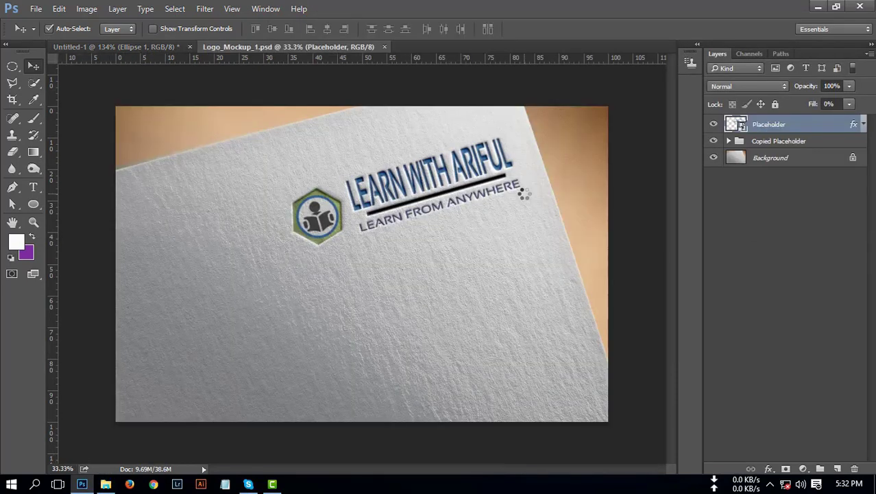
In Untitled-1, draw a rectangular selection around the logo, trimming its top and left edges
{"action": "left_click", "coordinate": [167, 47]}
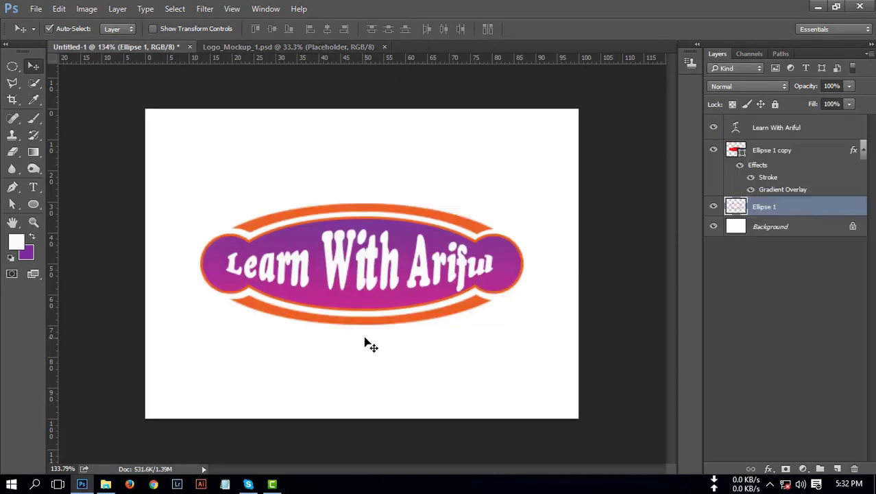
{"action": "left_click", "coordinate": [373, 275]}
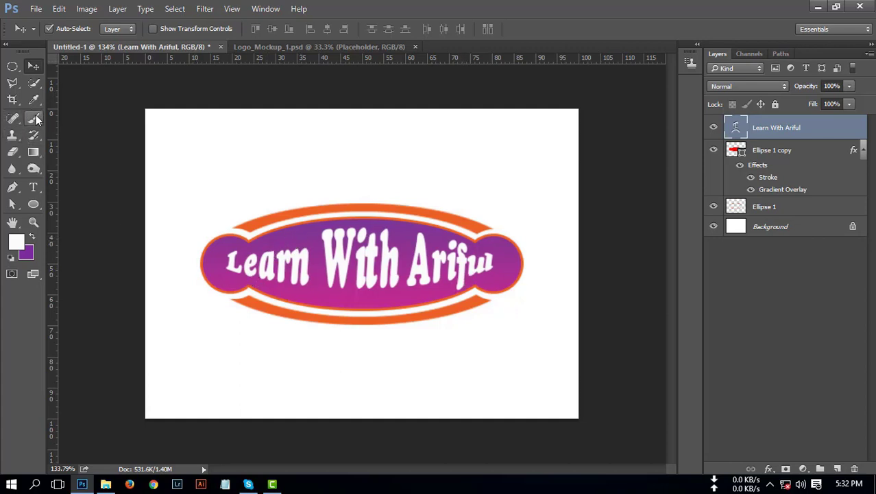
{"action": "left_click_drag", "start_coordinate": [12, 66], "coordinate": [45, 71]}
{"action": "left_click", "coordinate": [44, 67]}
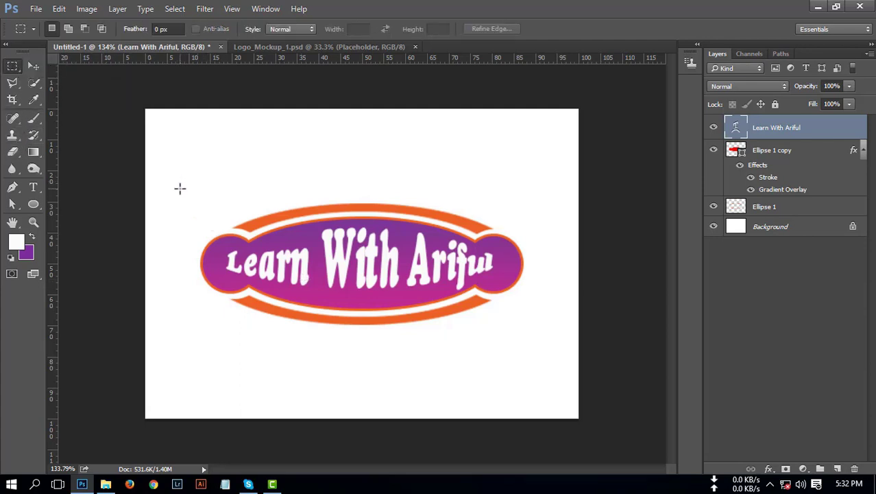
{"action": "mouse_move", "coordinate": [178, 188]}
{"action": "left_mouse_down"}
{"action": "mouse_move", "coordinate": [538, 344]}
{"action": "mouse_move", "coordinate": [528, 332]}
{"action": "left_mouse_up"}
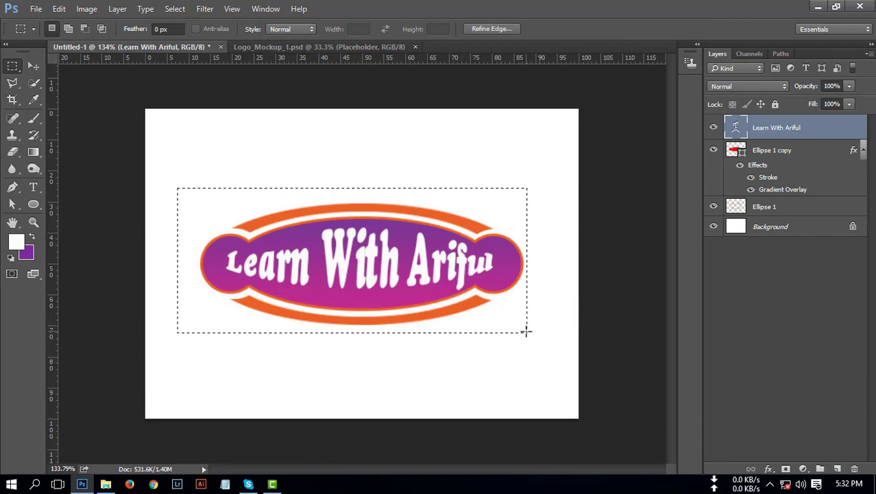
{"action": "left_click", "coordinate": [83, 29]}
{"action": "left_click_drag", "start_coordinate": [161, 147], "coordinate": [543, 197]}
{"action": "left_click_drag", "start_coordinate": [156, 176], "coordinate": [196, 364]}
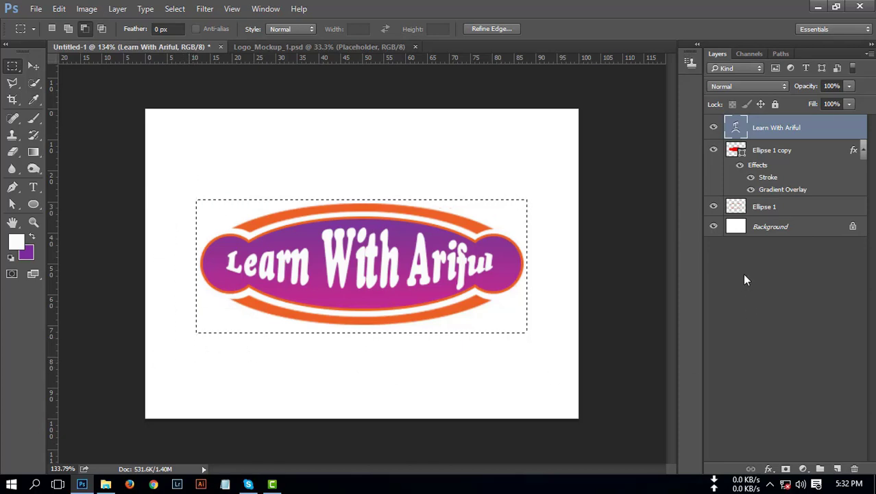
Hide the white Background layer and Copy Merged the selected logo
{"action": "left_click", "coordinate": [714, 226]}
{"action": "left_click", "coordinate": [55, 9]}
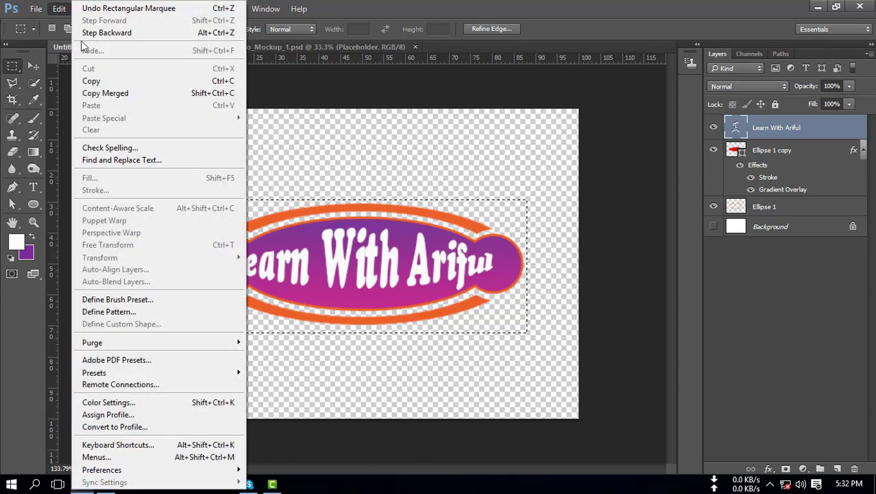
{"action": "left_click", "coordinate": [116, 90]}
Paste the new logo into the mockup's placeholder smart object and delete the old logo layer
{"action": "left_click", "coordinate": [317, 48]}
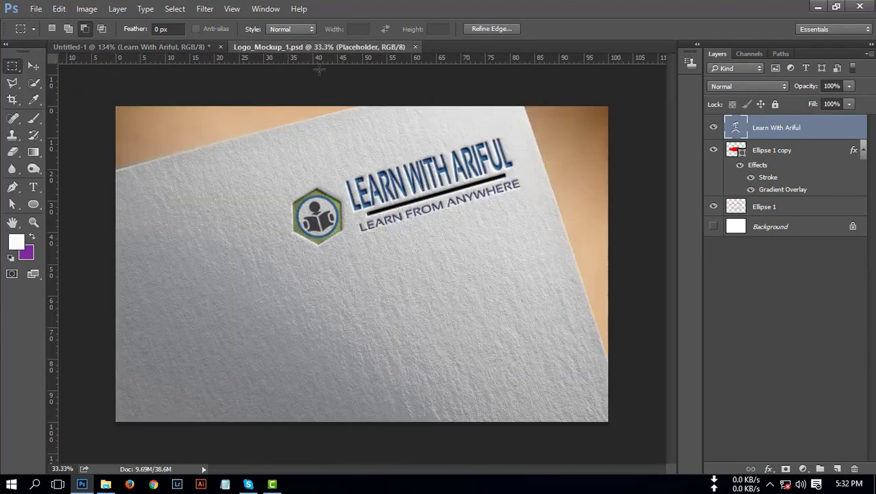
{"action": "double_click", "coordinate": [742, 129]}
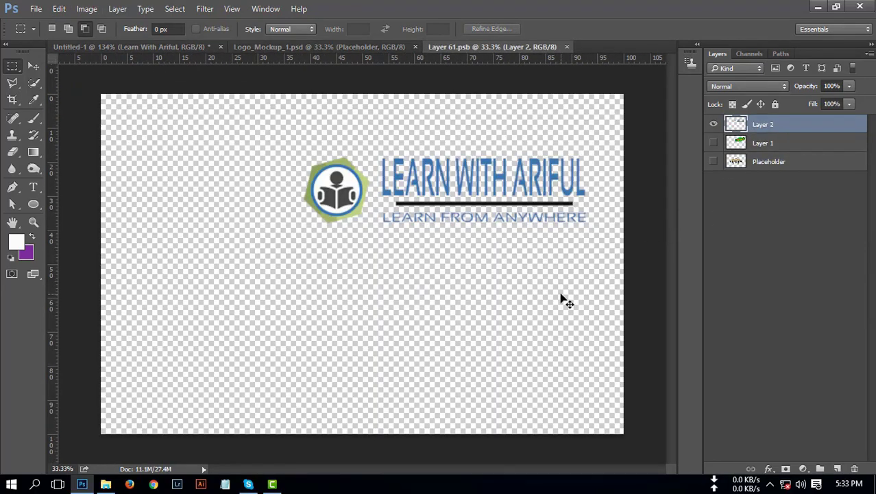
{"action": "key", "text": "ctrl+v"}
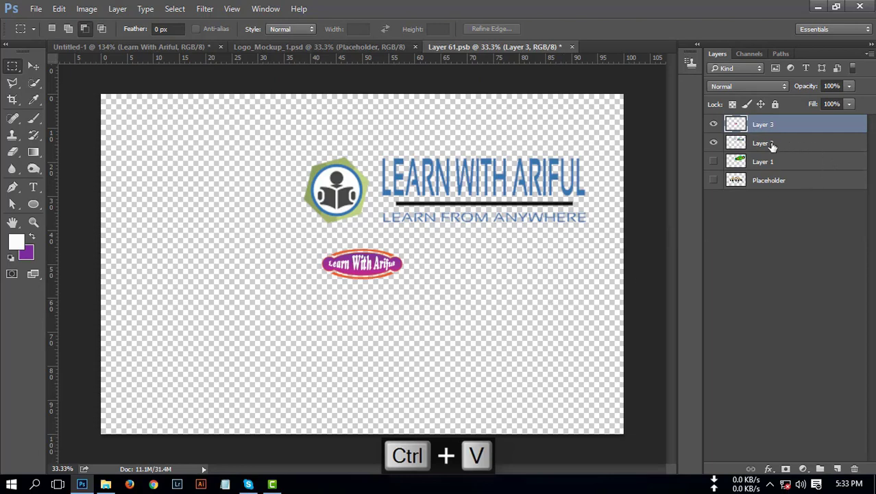
{"action": "left_click", "coordinate": [775, 144]}
{"action": "left_click", "coordinate": [714, 143]}
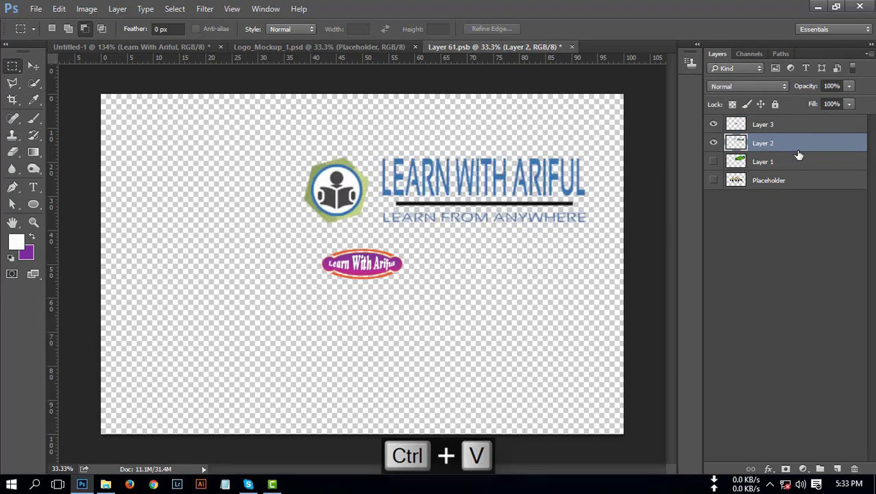
{"action": "left_click_drag", "start_coordinate": [795, 161], "coordinate": [854, 469]}
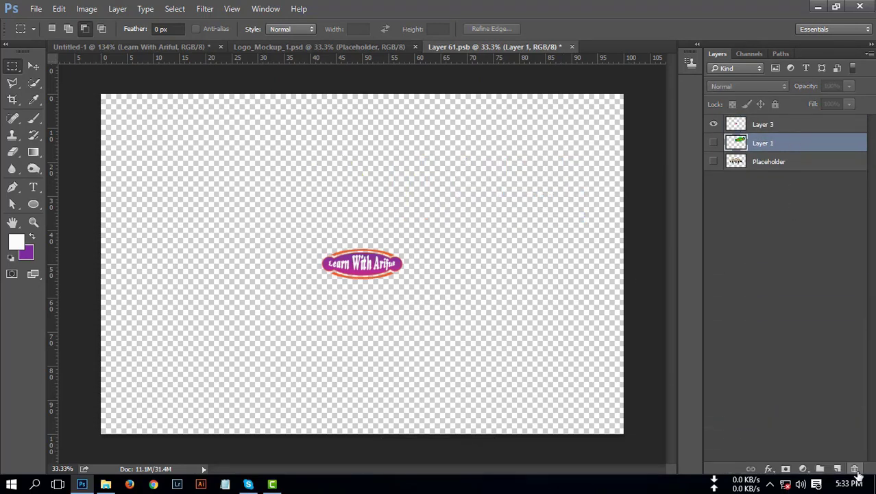
Scale the Layer 3 logo to about 250% and position it in the upper right
{"action": "key", "text": "ctrl+t"}
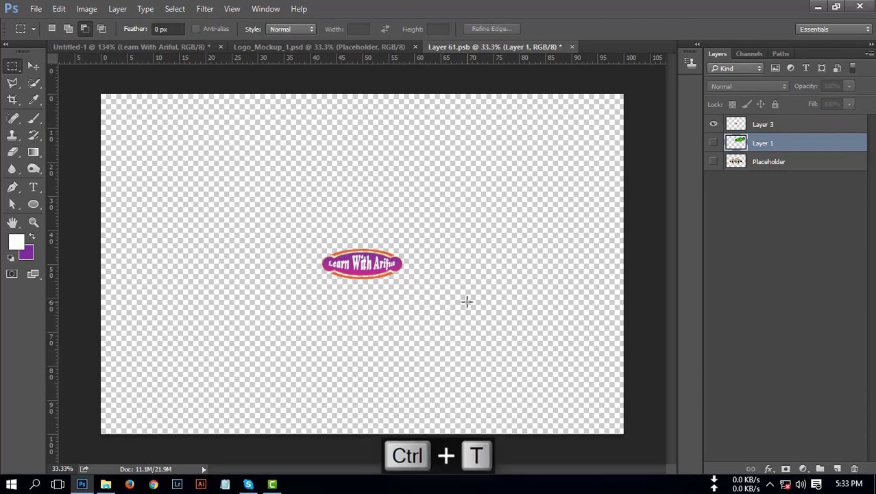
{"action": "left_click", "coordinate": [772, 126]}
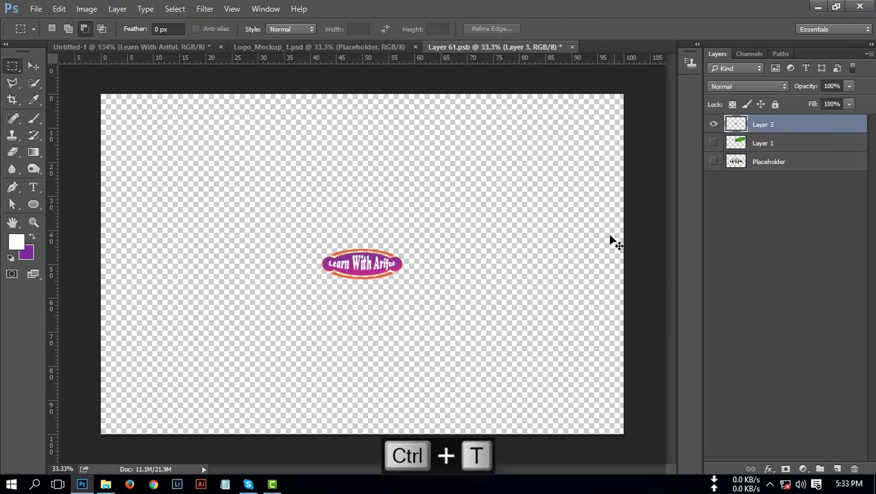
{"action": "key", "text": "ctrl+t"}
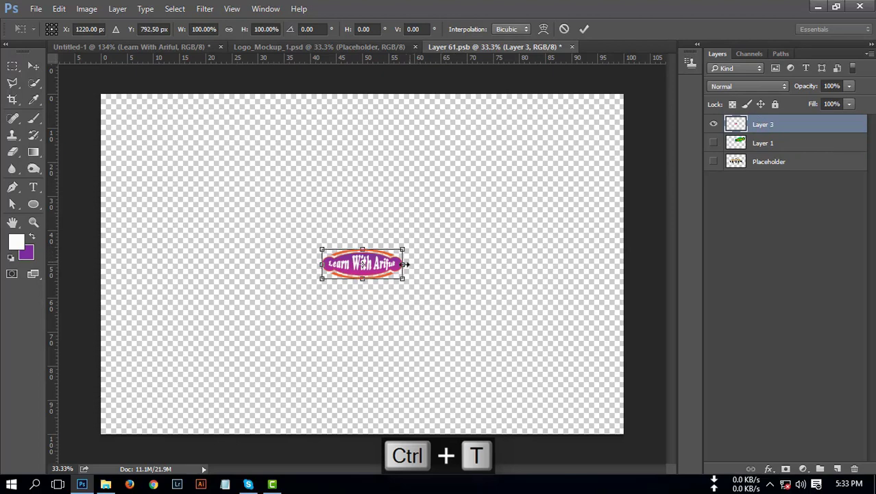
{"action": "left_click_drag", "start_coordinate": [384, 265], "coordinate": [508, 181]}
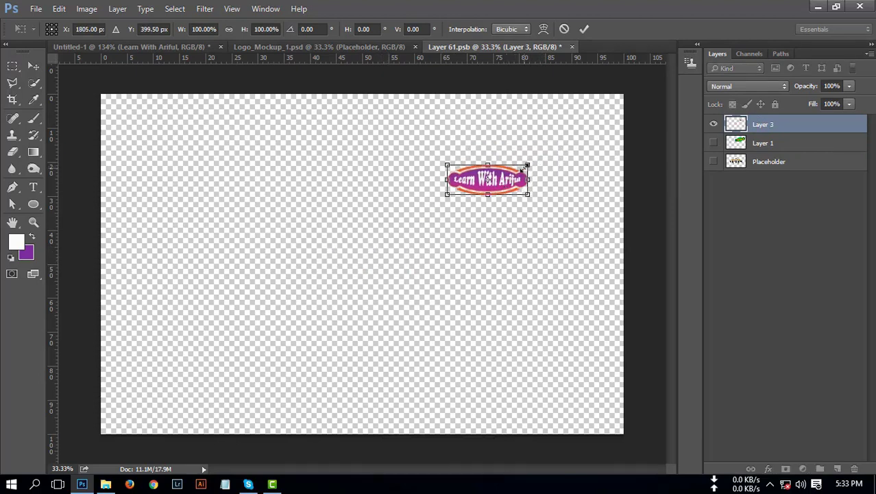
{"action": "left_click_drag", "start_coordinate": [527, 166], "coordinate": [615, 131]}
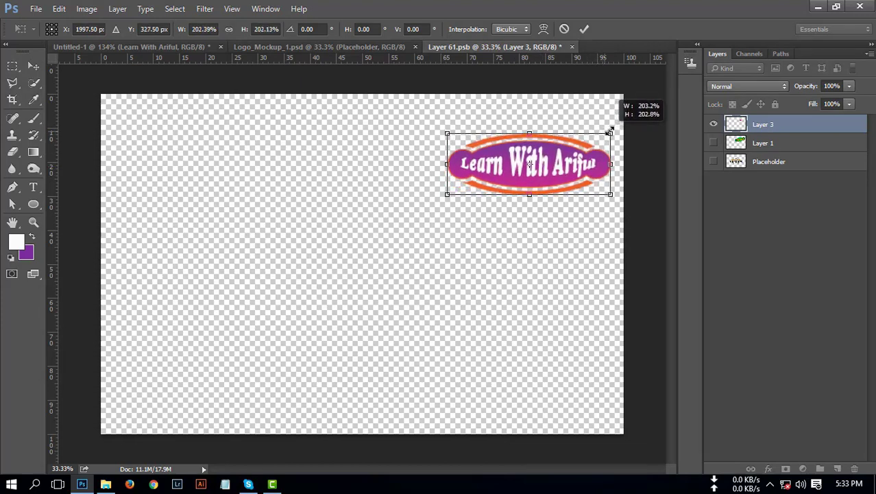
{"action": "left_click_drag", "start_coordinate": [448, 195], "coordinate": [415, 208]}
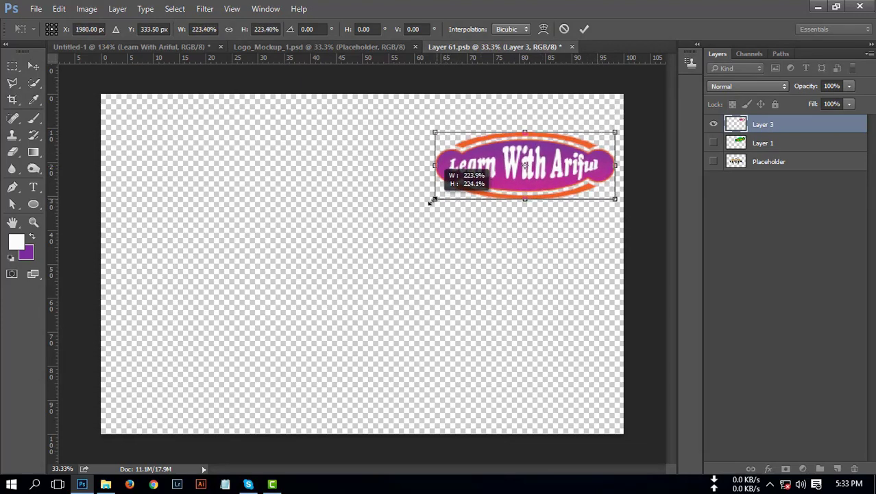
{"action": "left_click_drag", "start_coordinate": [489, 178], "coordinate": [464, 183]}
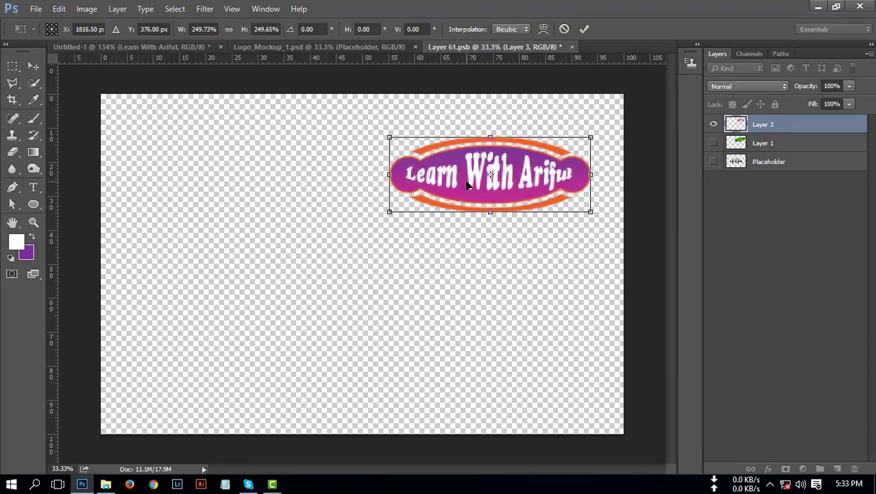
{"action": "key", "text": "Return"}
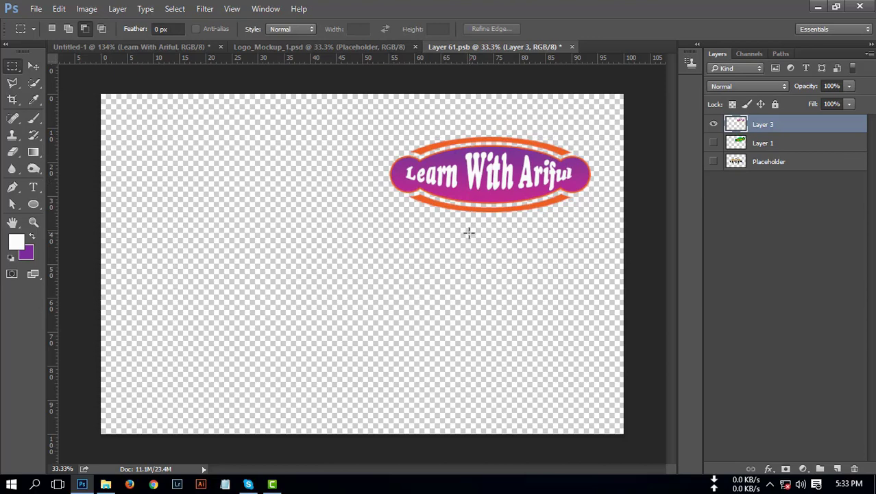
Nudge the logo slightly left and down with the Move tool and save the placeholder
{"action": "left_click", "coordinate": [33, 66]}
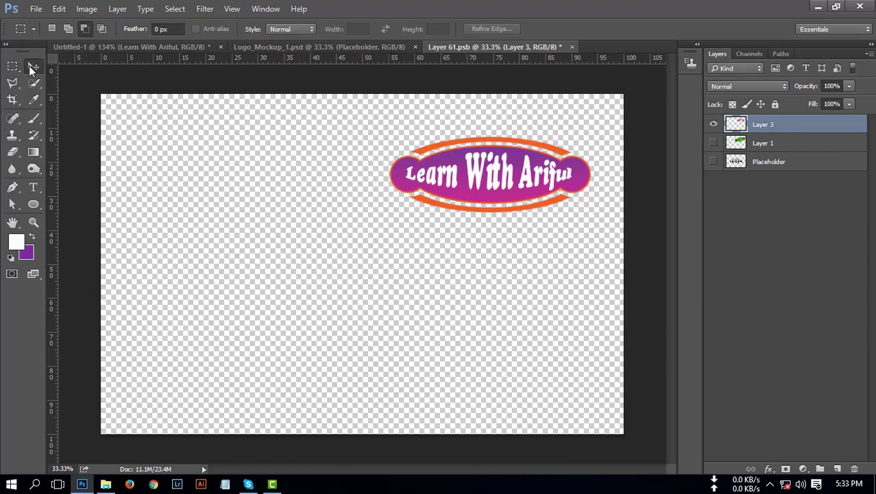
{"action": "left_click_drag", "start_coordinate": [491, 192], "coordinate": [481, 200]}
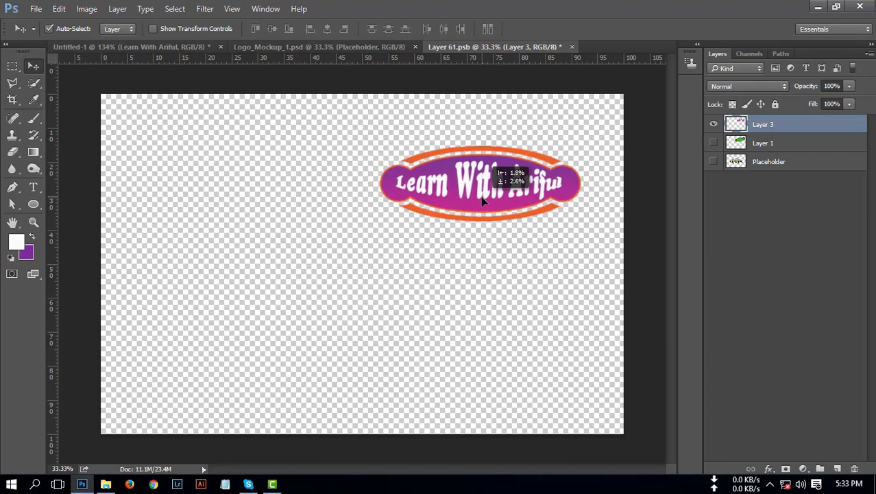
{"action": "key", "text": "ctrl+s"}
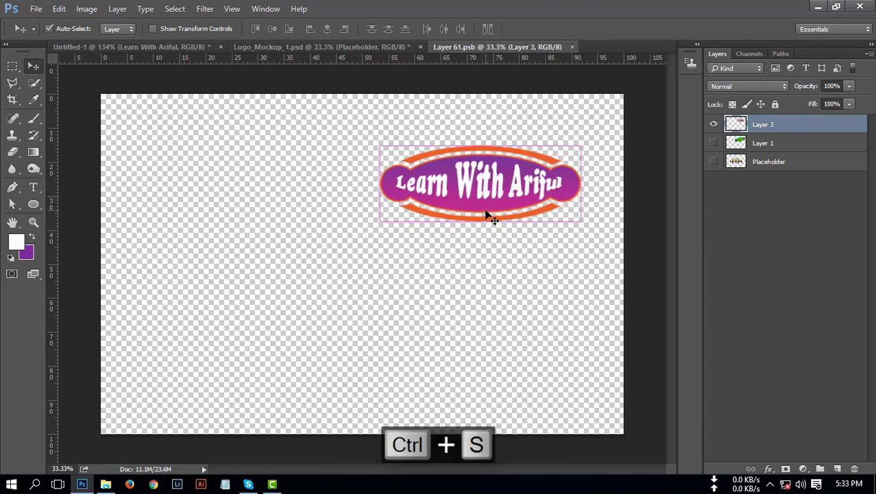
Save the Logo_Mockup_1.psd paper mockup showing the updated logo
{"action": "left_click", "coordinate": [385, 47]}
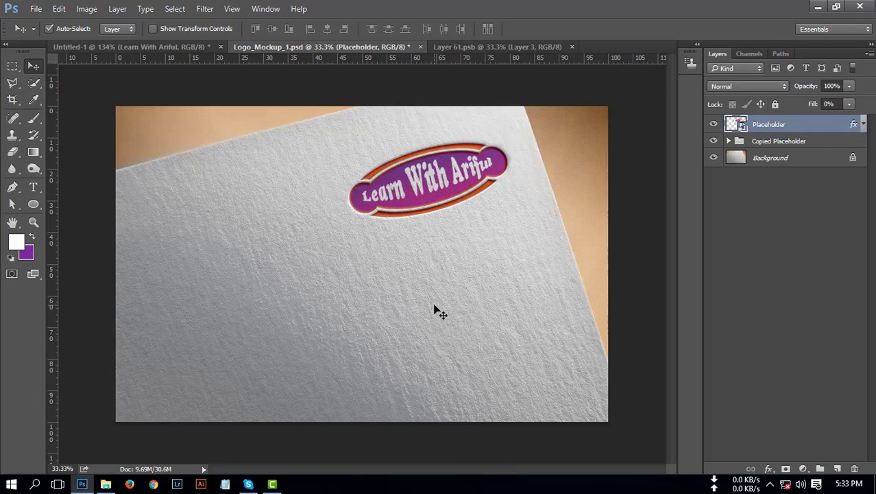
{"action": "key", "text": "ctrl+s"}
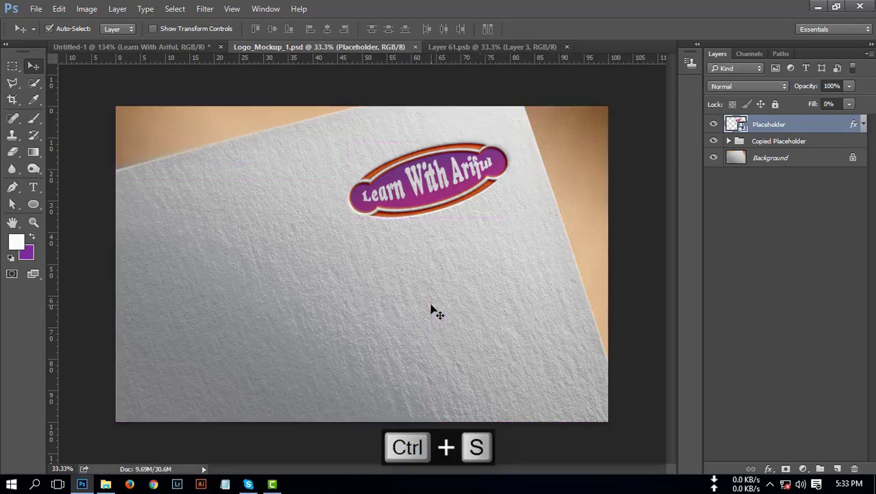
{"action": "key", "text": "ctrl+shift+s"}
Save the mockup as Logo_Mockup_1.jpg in JPEG format at maximum quality
{"action": "left_click", "coordinate": [254, 259]}
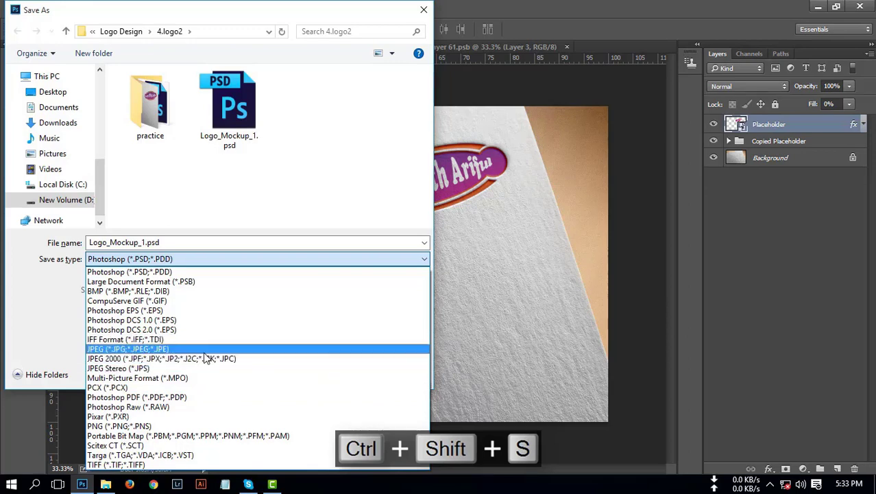
{"action": "left_click", "coordinate": [204, 350]}
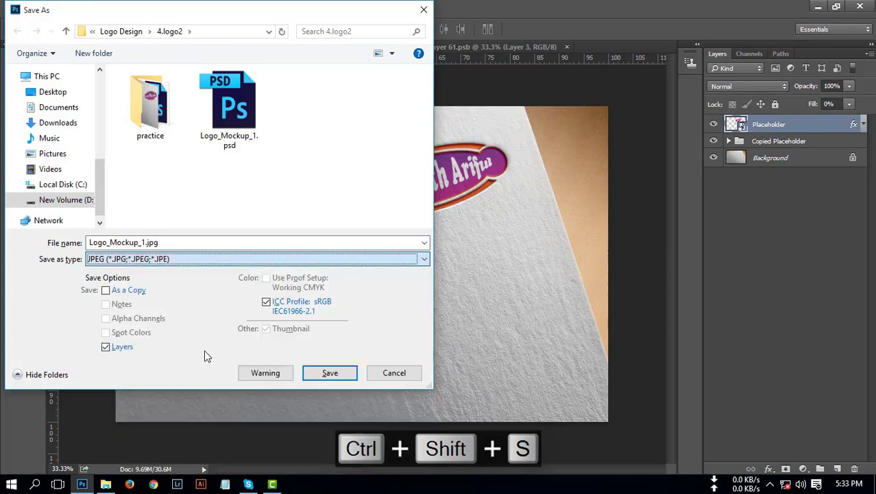
{"action": "left_click", "coordinate": [330, 373]}
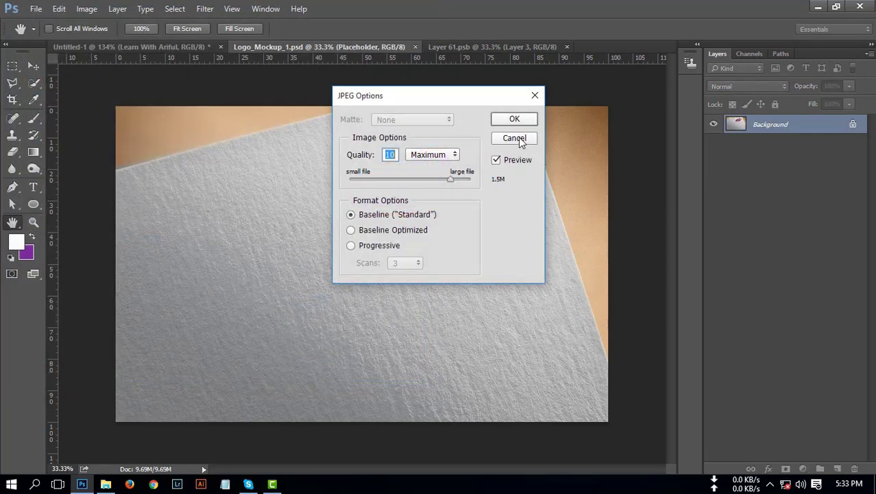
{"action": "left_click", "coordinate": [519, 118]}
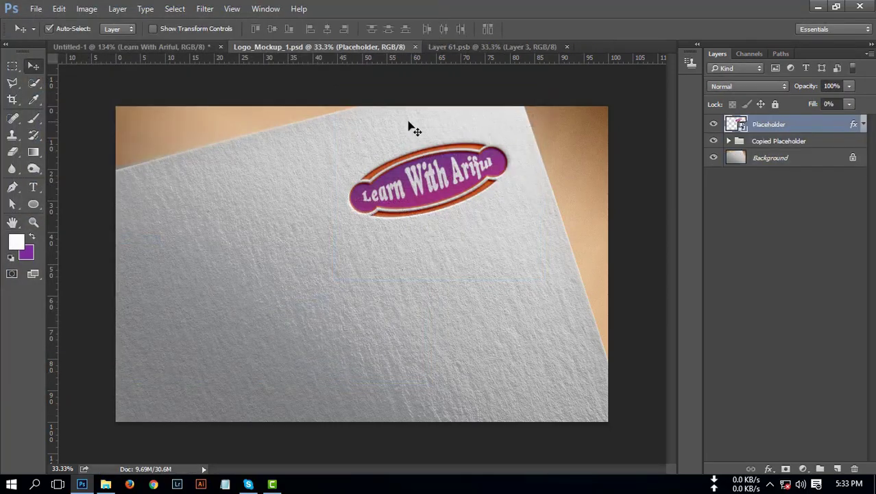
{"action": "left_click", "coordinate": [195, 48]}
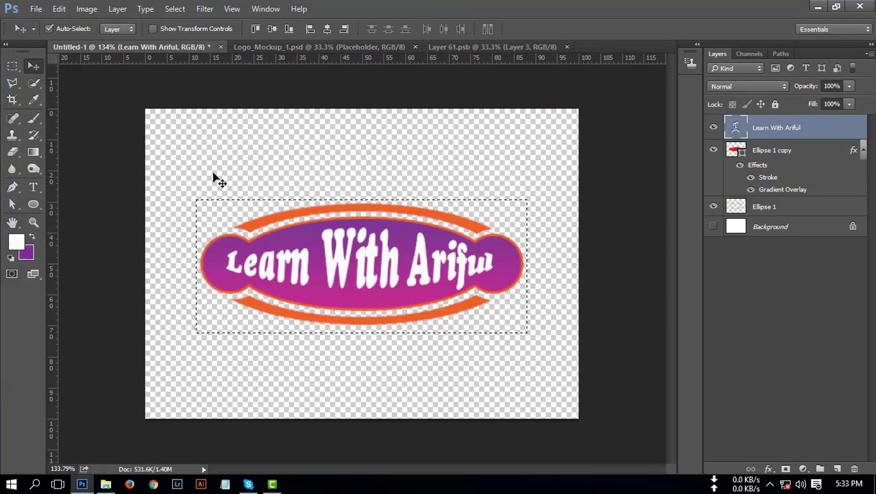
Show the white Background layer, deselect, and save the logo document as logo.psd
{"action": "left_click", "coordinate": [714, 227]}
{"action": "key", "text": "ctrl+d"}
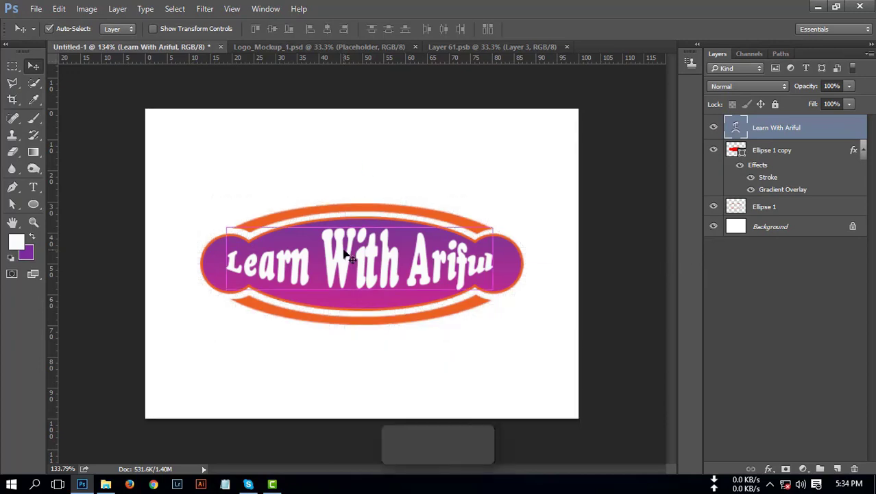
{"action": "key", "text": "ctrl+s"}
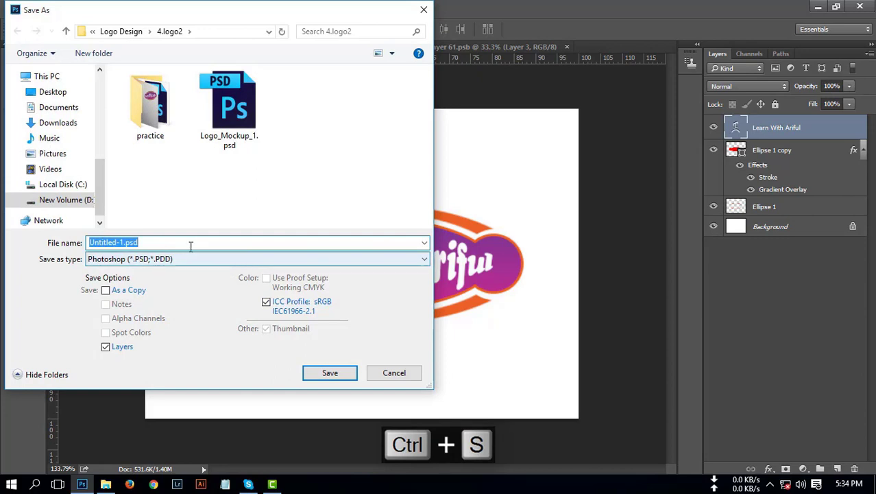
{"action": "type", "text": "logo"}
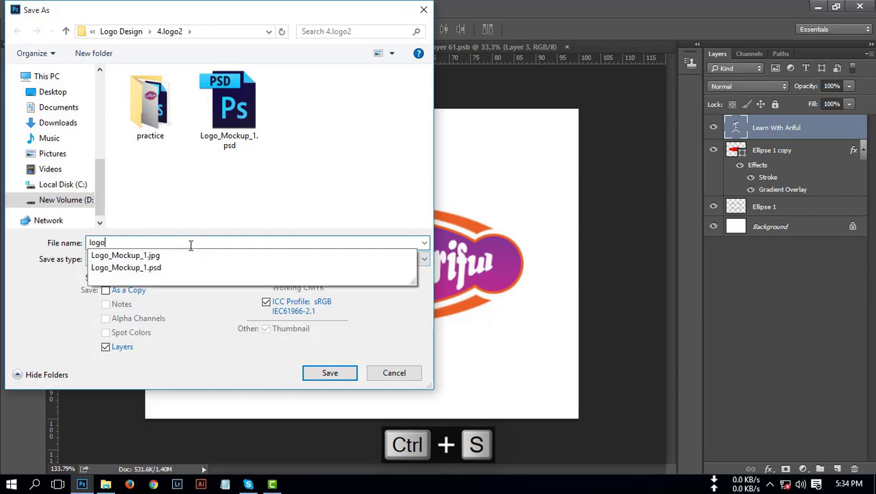
{"action": "left_click", "coordinate": [37, 306]}
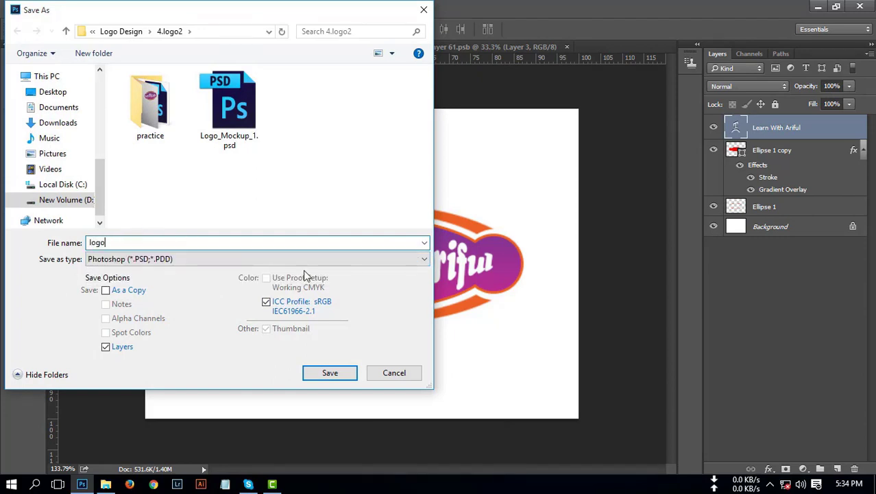
{"action": "left_click", "coordinate": [331, 374]}
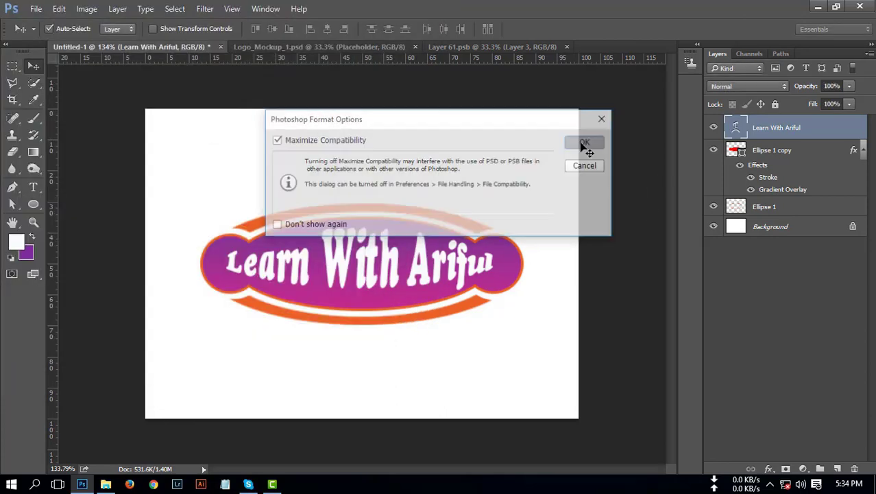
{"action": "left_click", "coordinate": [107, 485]}
Open Logo_Mockup_1.jpg from the 4.logo2 folder to preview the finished mockup
{"action": "double_click", "coordinate": [590, 175]}
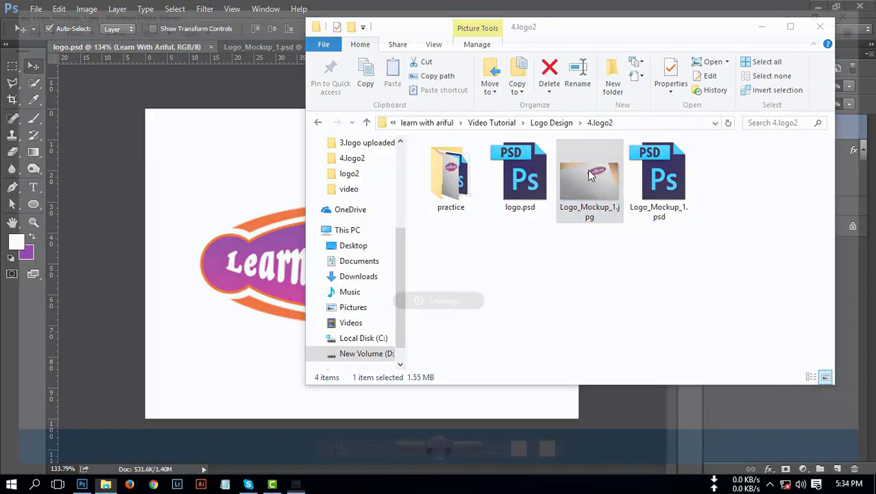